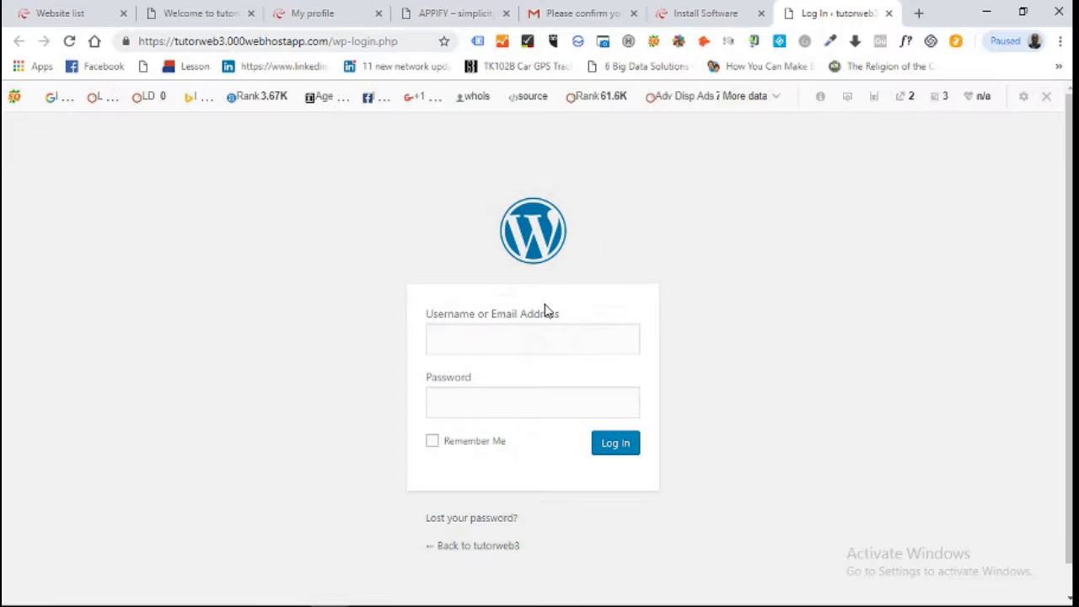
Enter the admin e-mail and password on the sign-in page and tick Remember Me.
click(531, 347)
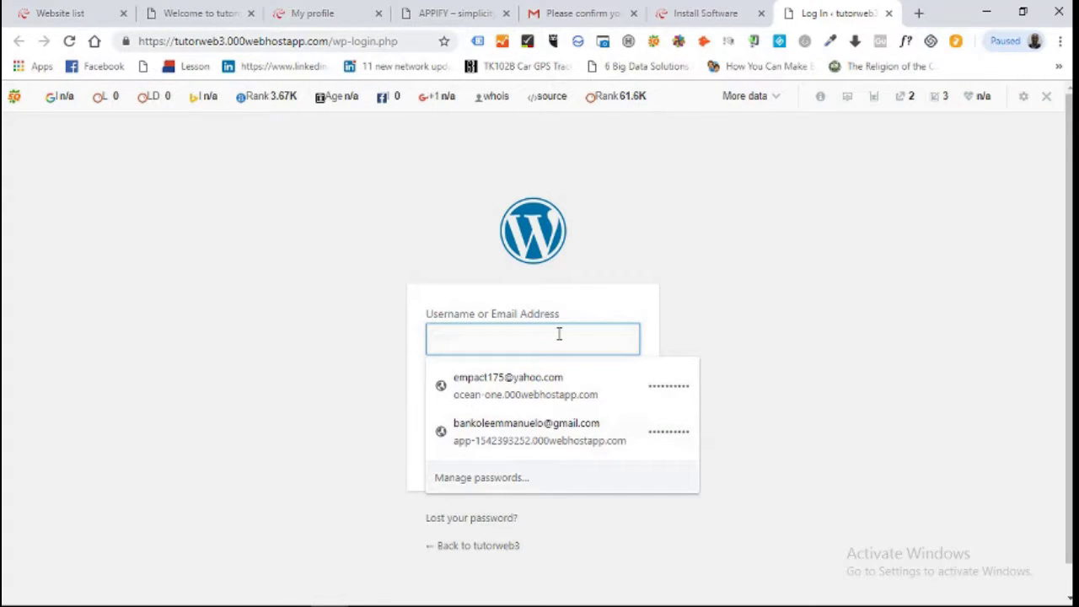
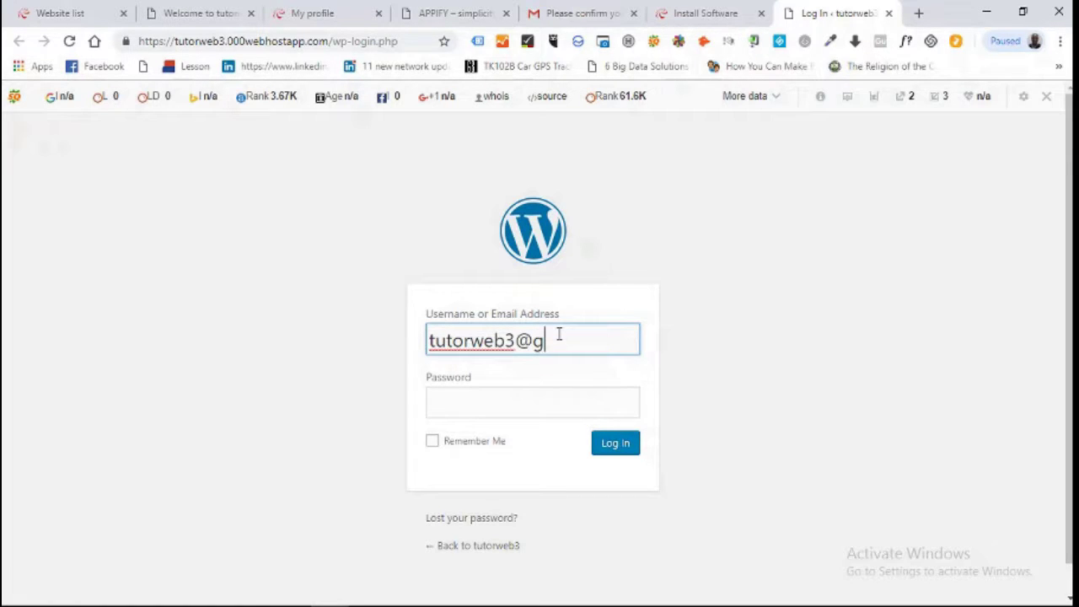
key(Tab)
text(*******)
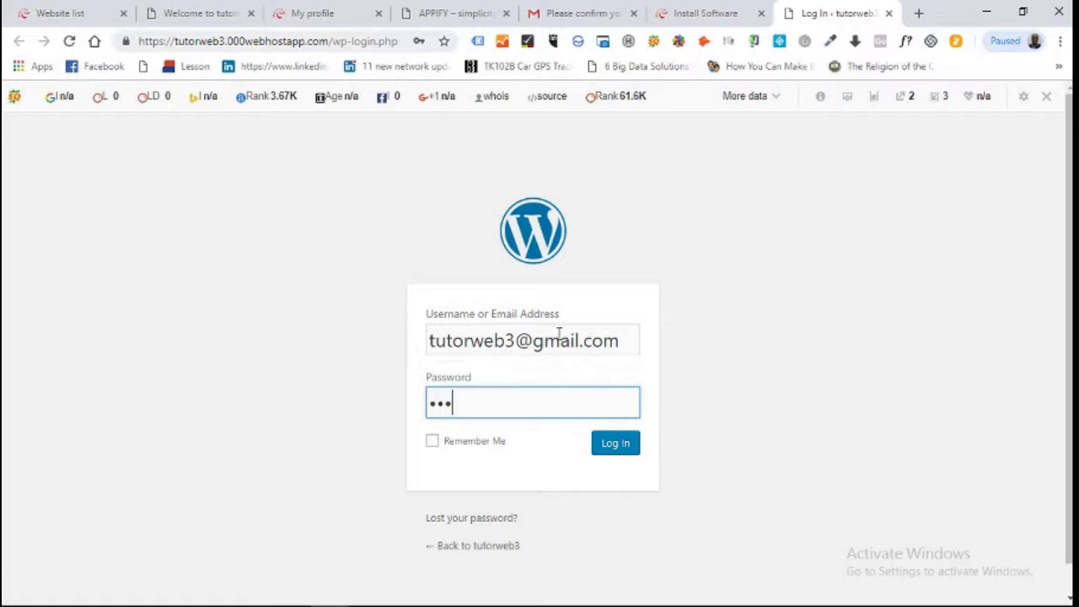
text(***)
key(BackSpace)
key(BackSpace)
key(BackSpace)
key(BackSpace)
key(BackSpace)
key(BackSpace)
key(BackSpace)
key(BackSpace)
key(BackSpace)
key(BackSpace)
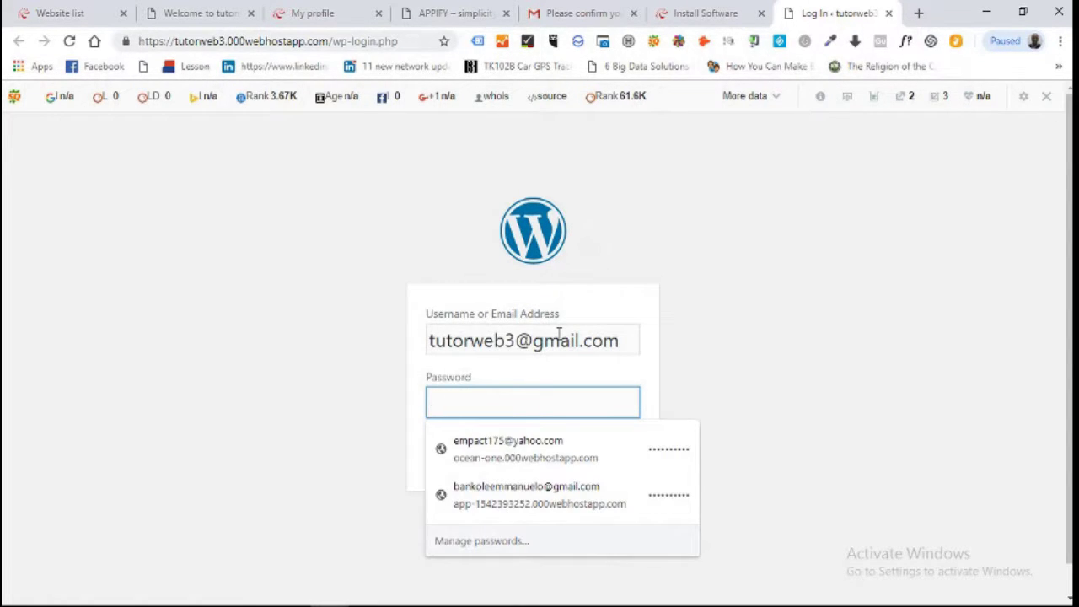
text(**********)
click(675, 309)
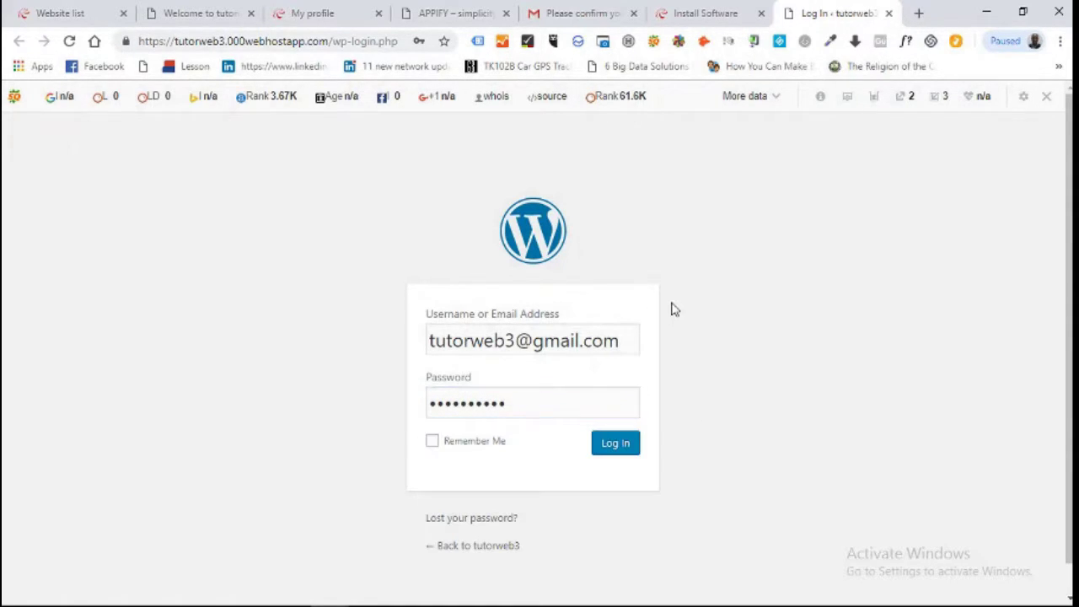
click(432, 446)
Log in to the tutorweb3 dashboard and dismiss Chrome's Save password prompt.
click(622, 450)
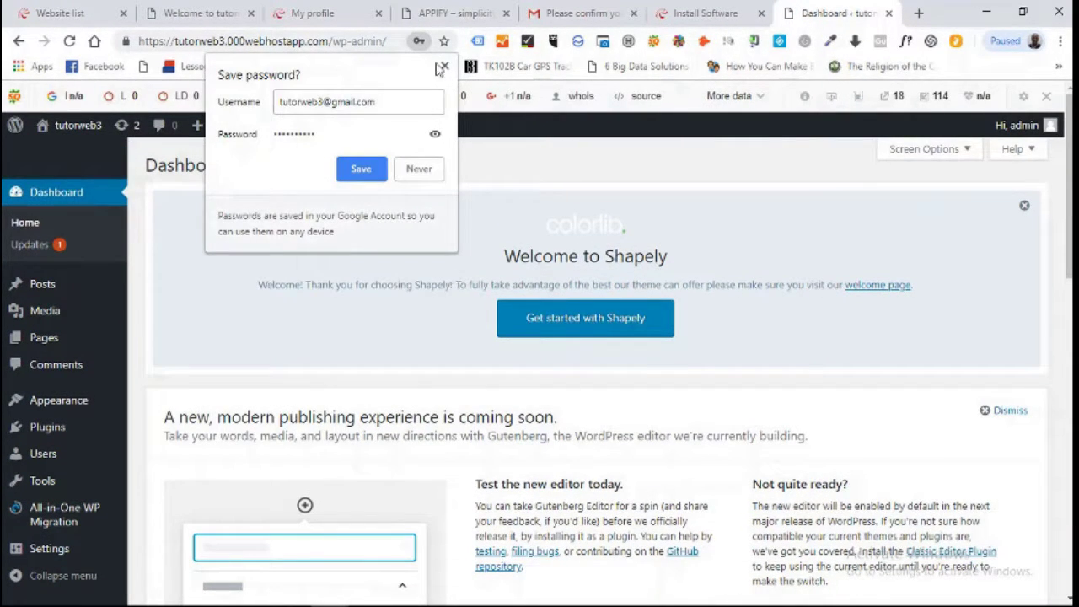
click(444, 68)
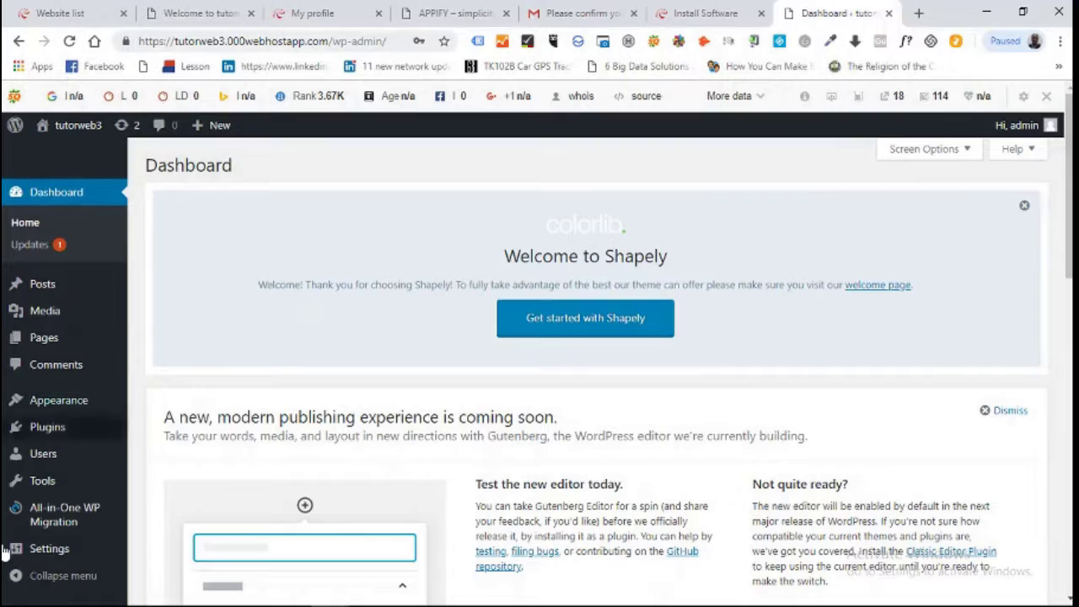
click(73, 284)
mouse_move(64, 137)
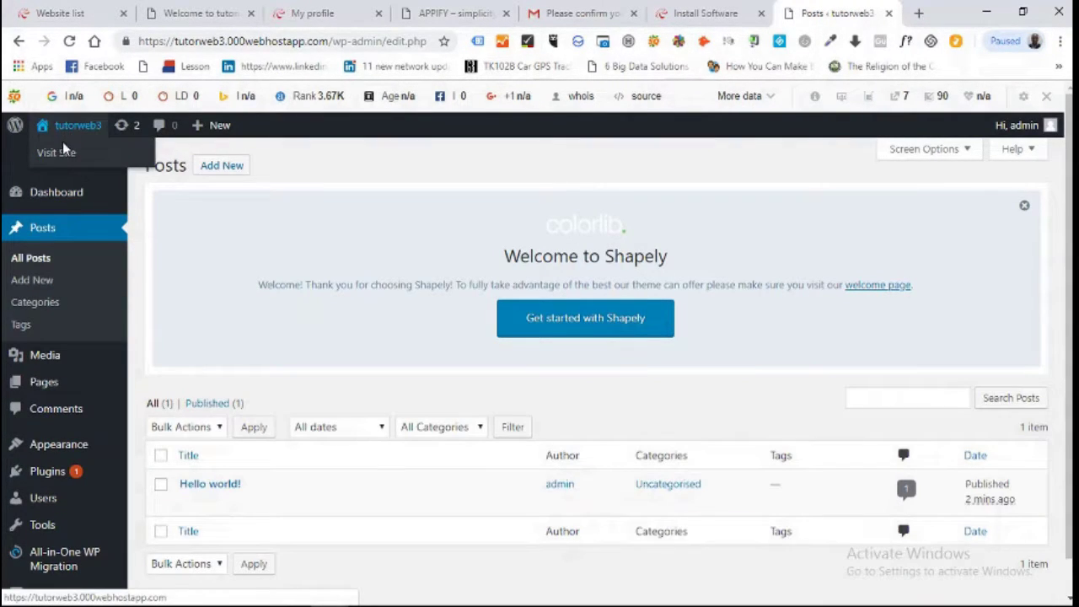
click(64, 156)
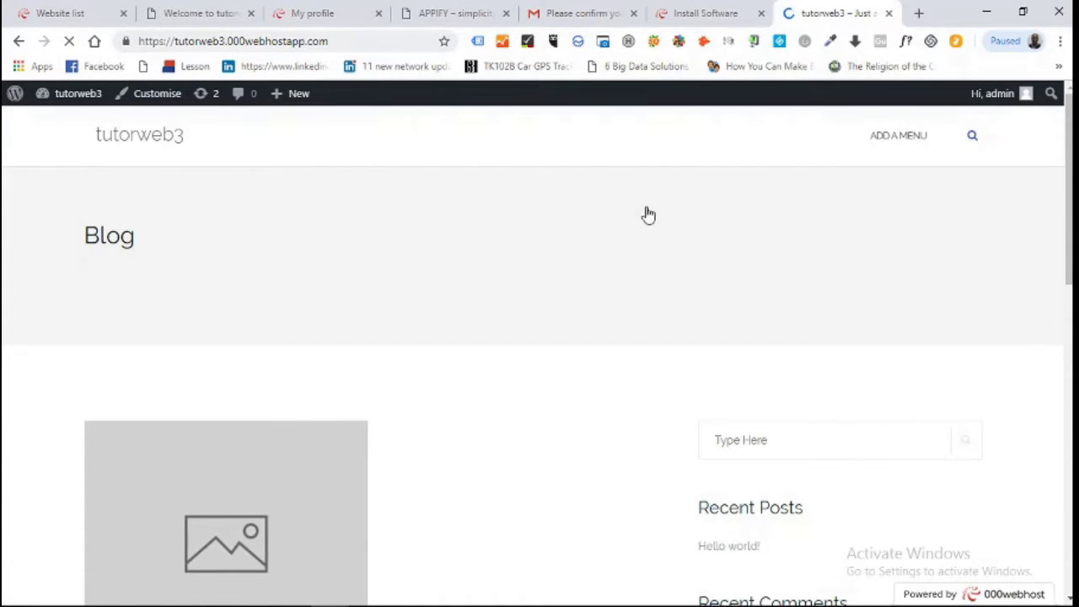
scroll(1054, 182, down, 3)
scroll(539, 371, down, 9)
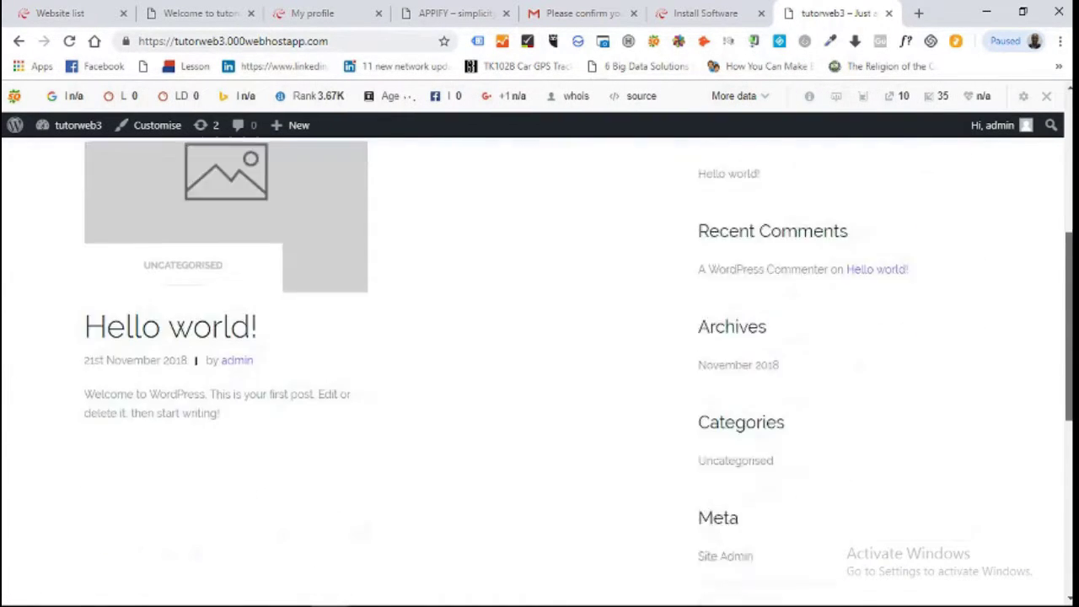
scroll(539, 371, up, 8)
scroll(540, 371, up, 4)
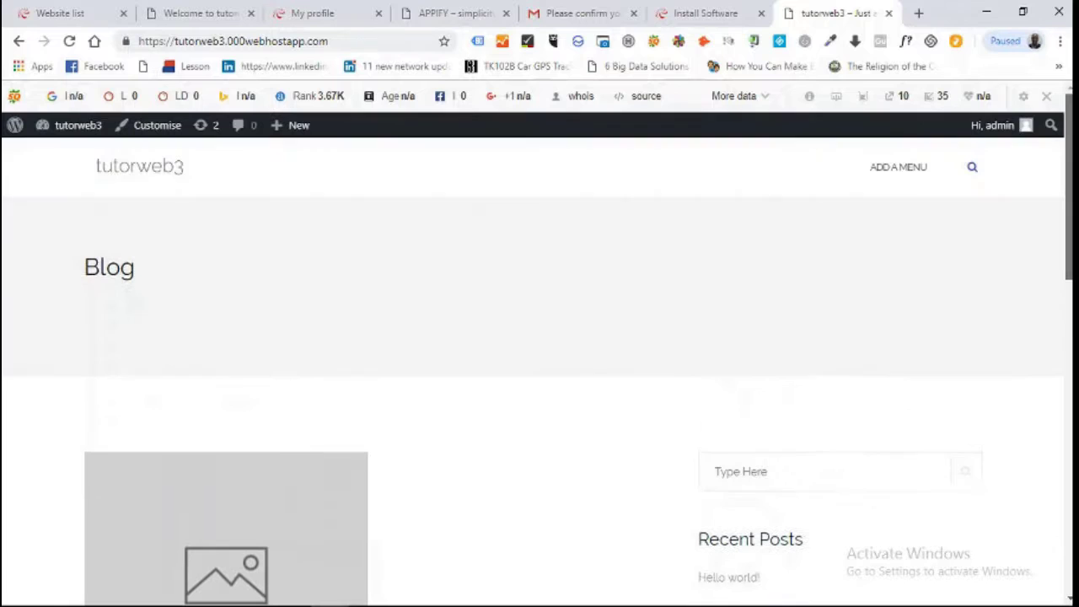
scroll(503, 187, down, 1)
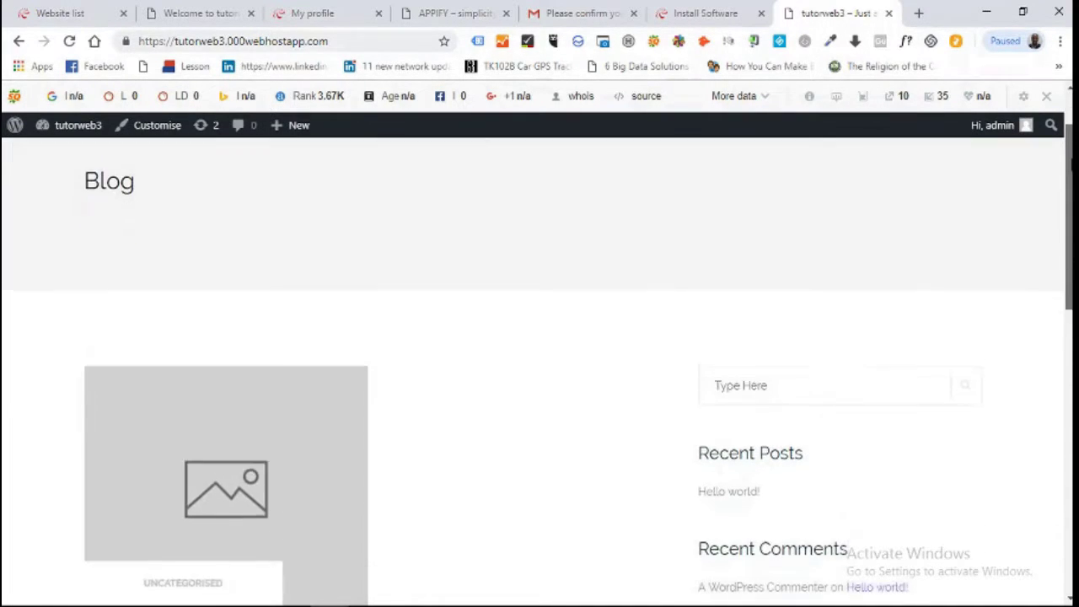
scroll(503, 187, up, 1)
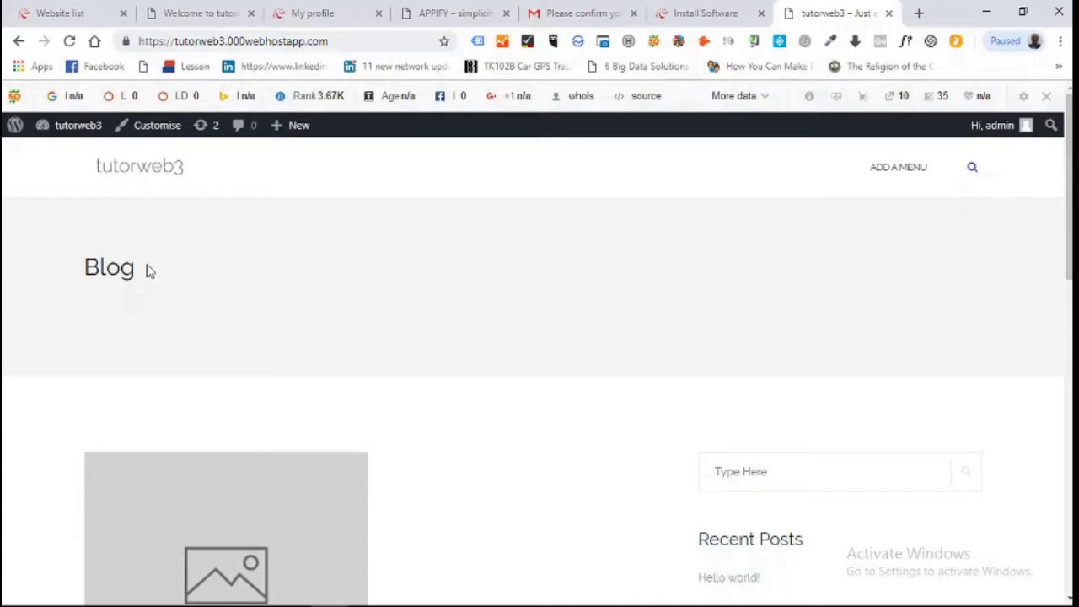
mouse_move(66, 135)
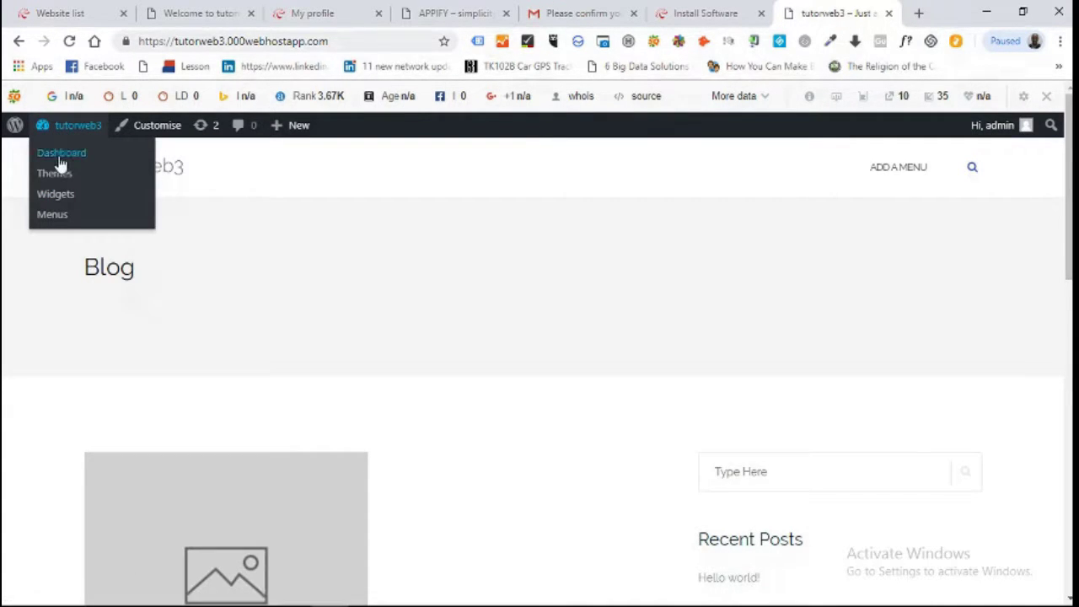
click(60, 157)
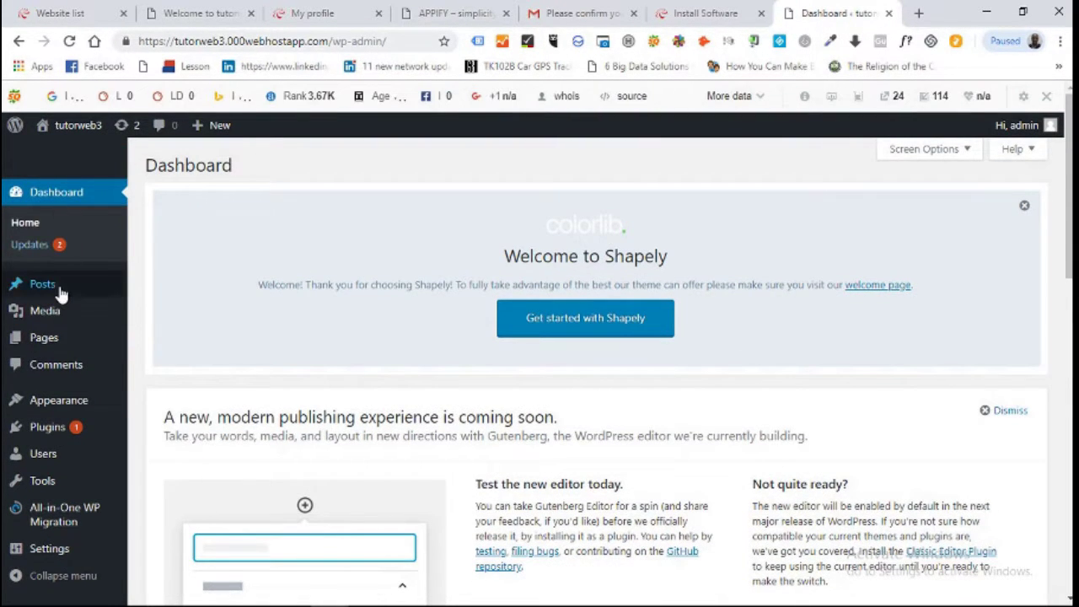
Show All Posts and select every post in the list.
mouse_move(59, 299)
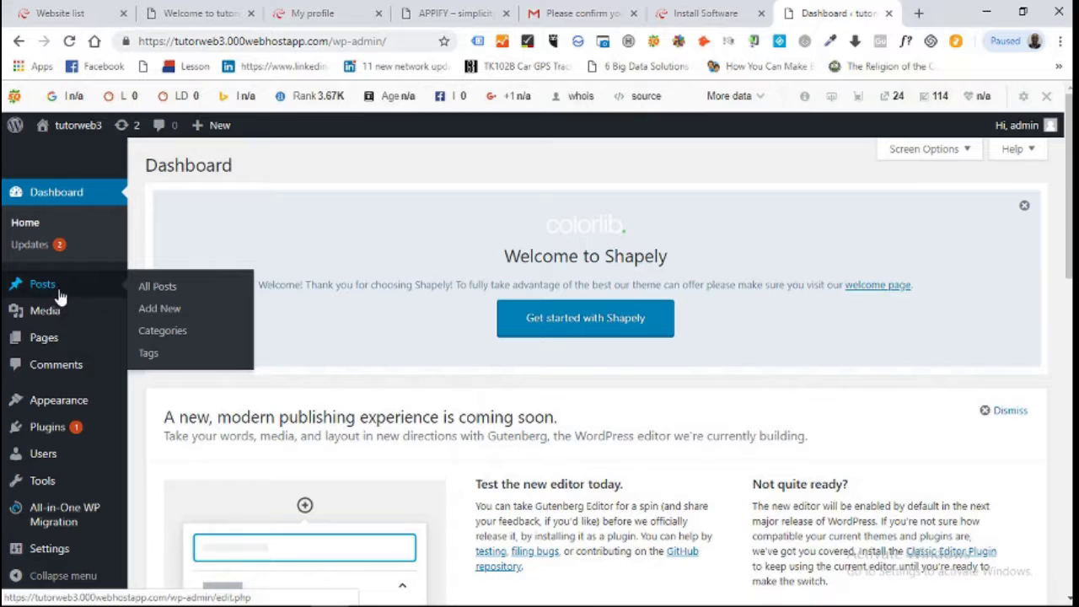
click(164, 289)
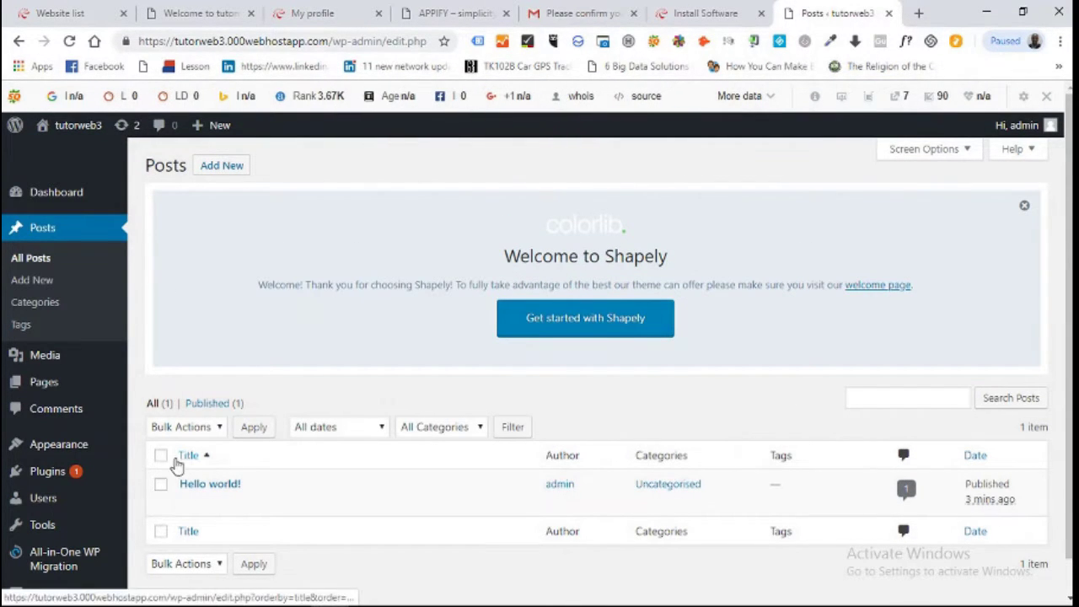
click(161, 456)
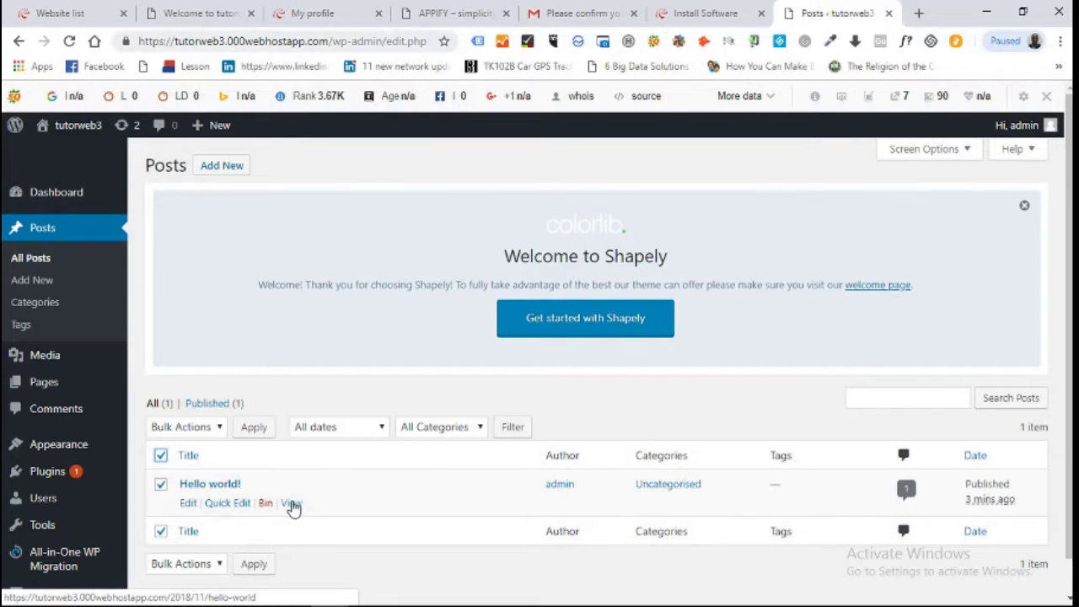
Preview the Hello world! post in a new browser tab and scroll through it.
right_click(291, 503)
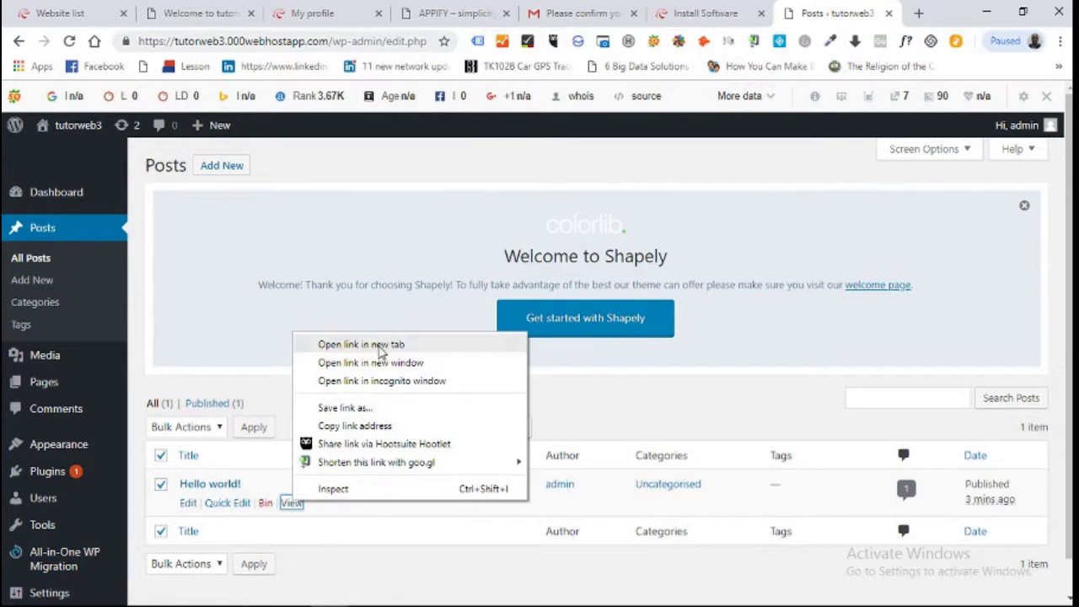
click(379, 347)
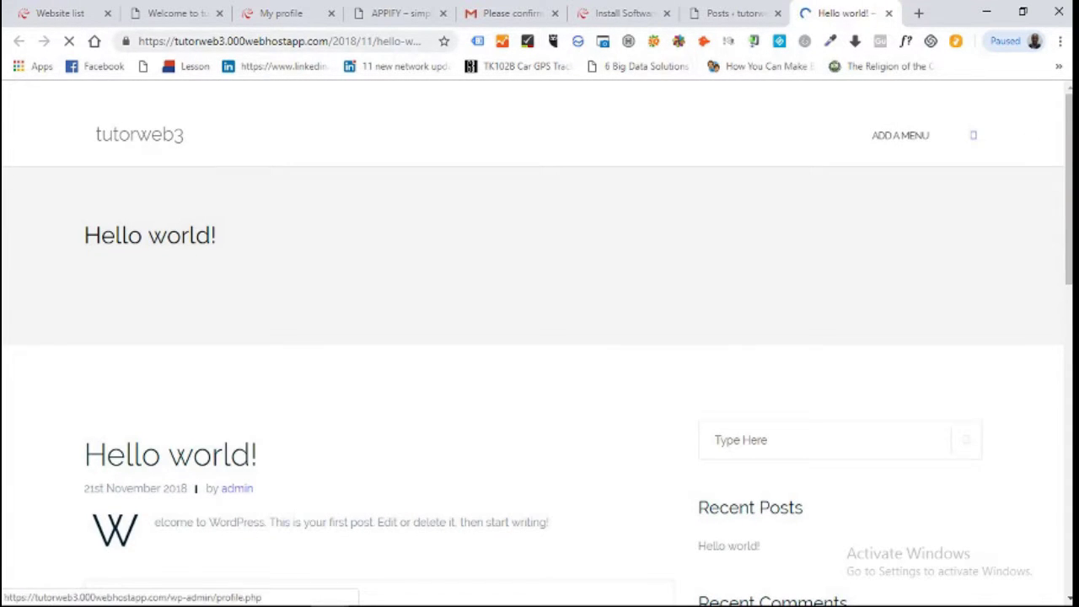
scroll(539, 337, down, 1)
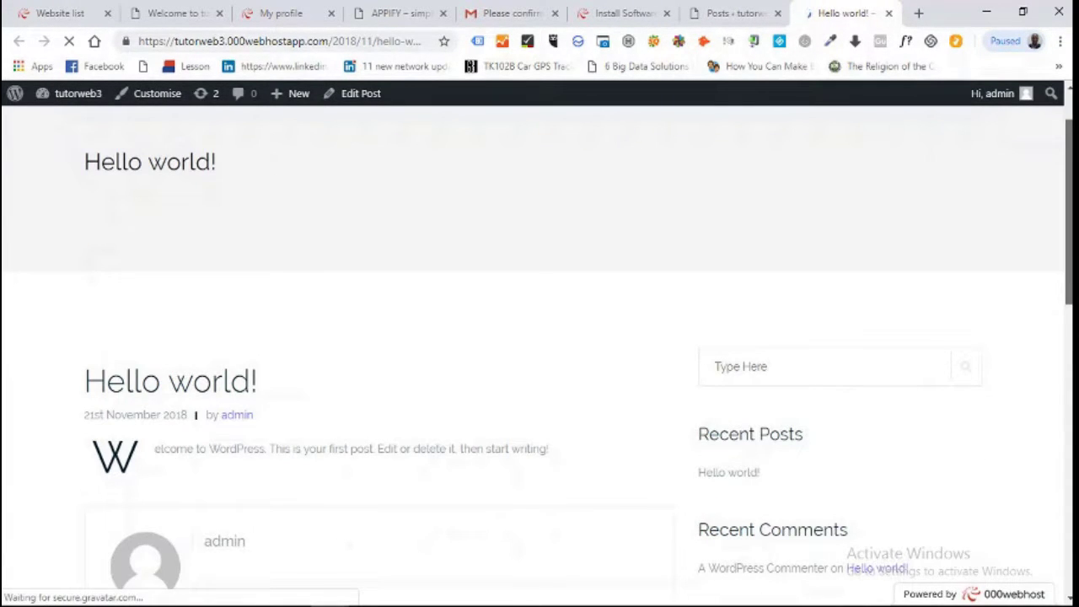
scroll(539, 337, down, 3)
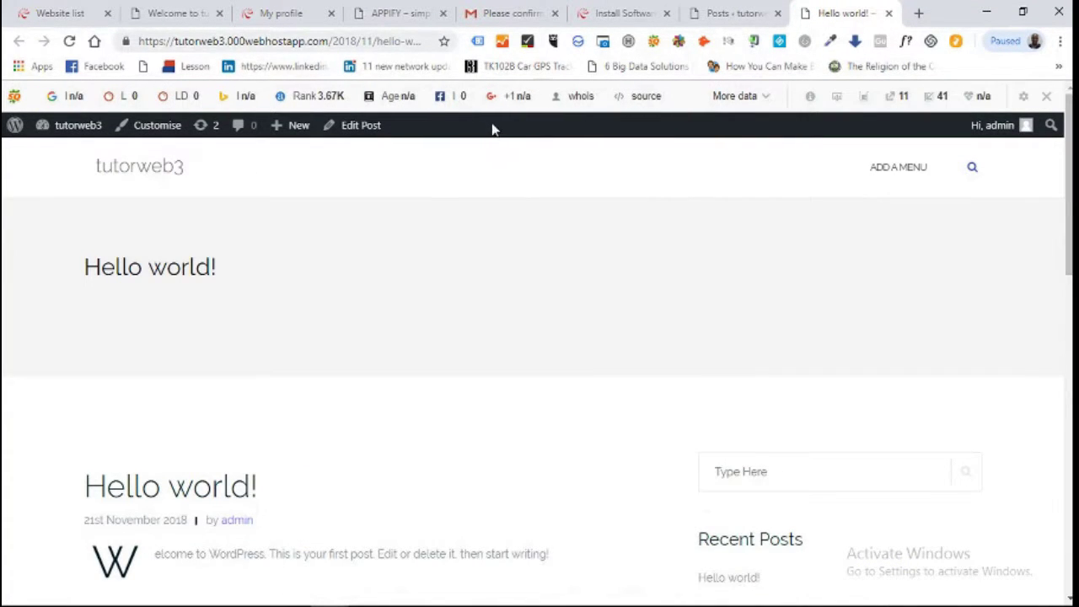
Close the preview and move the selected Hello world! post to the Bin.
click(887, 13)
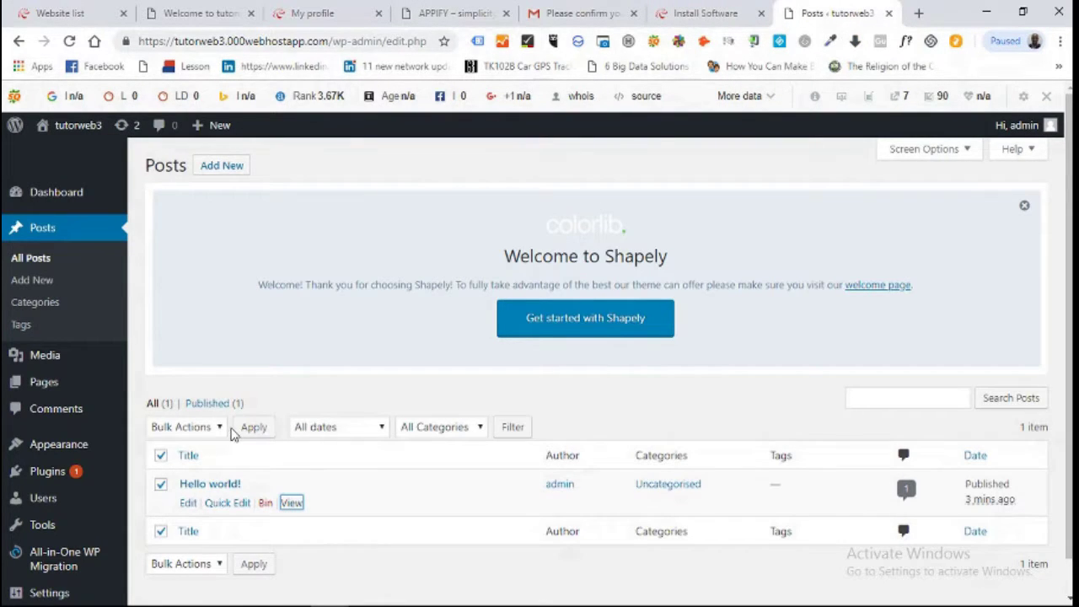
click(217, 428)
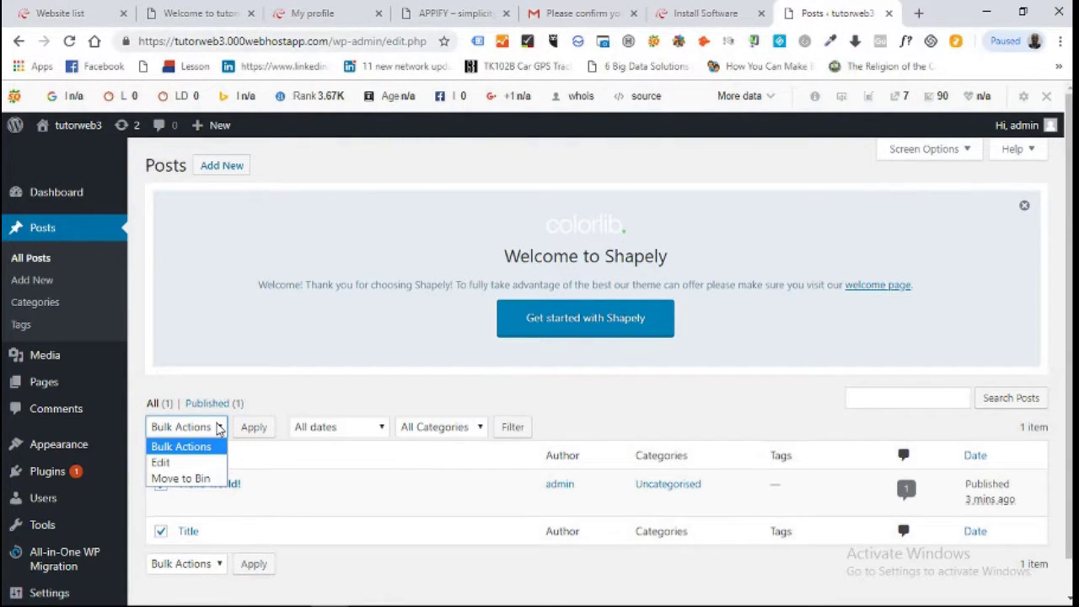
click(198, 479)
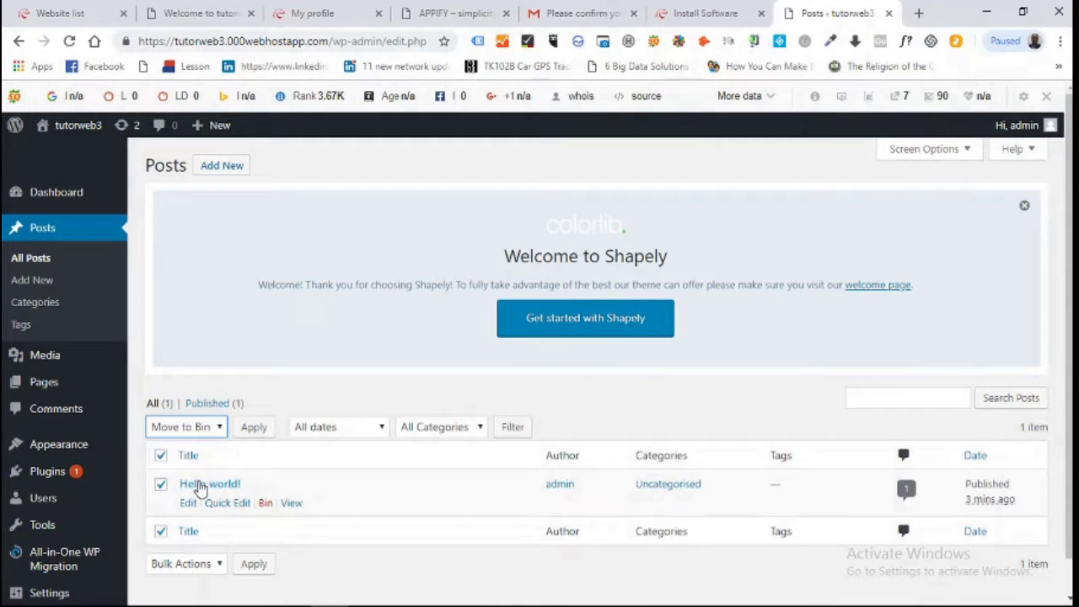
click(263, 430)
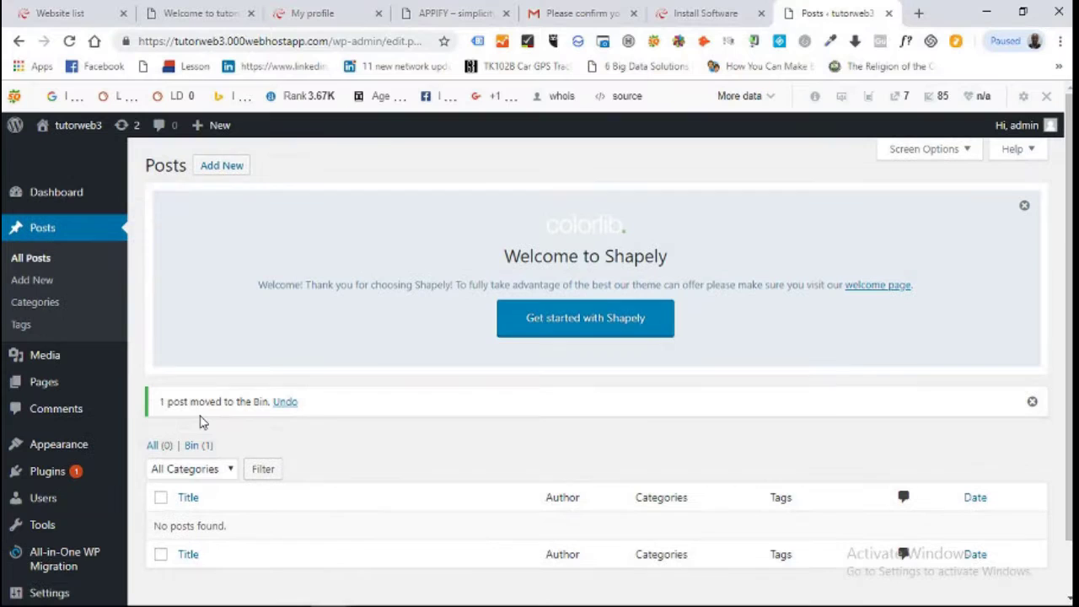
Permanently delete Hello world! from the posts Bin using Delete Permanently.
click(196, 451)
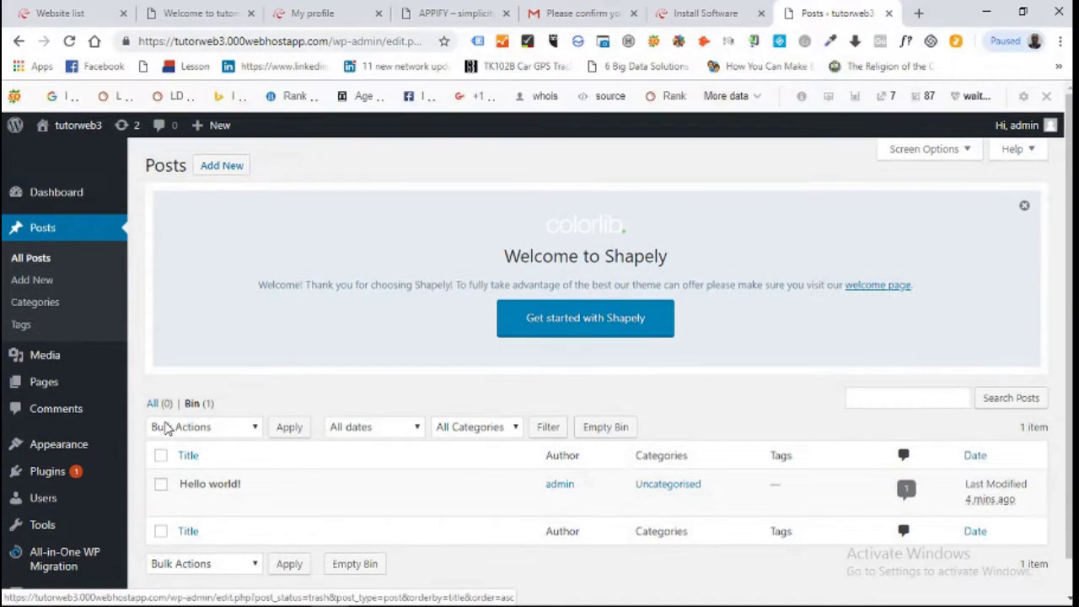
click(161, 457)
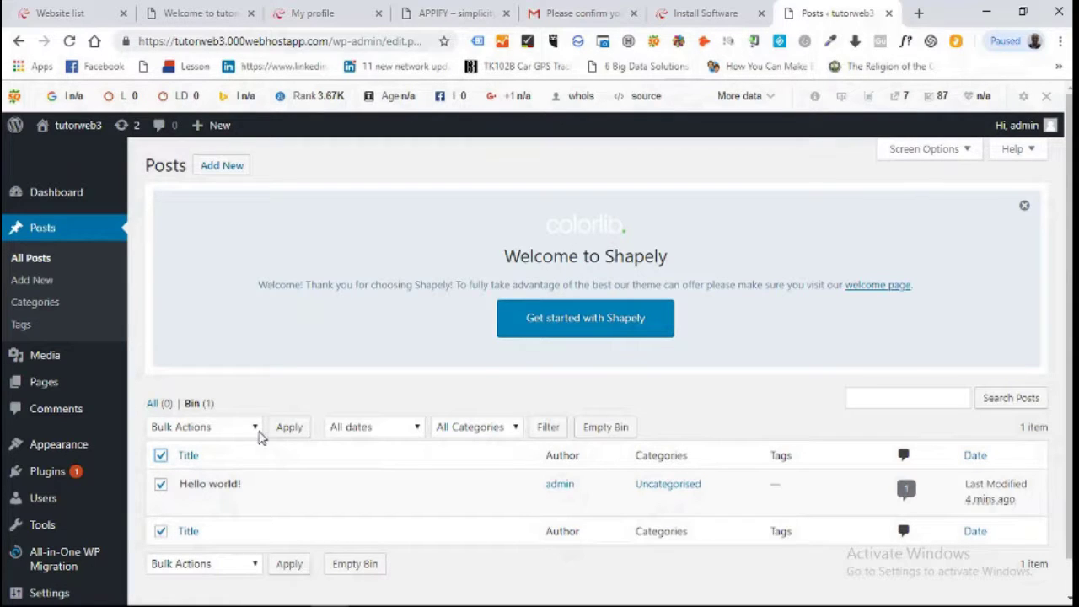
click(256, 428)
click(216, 478)
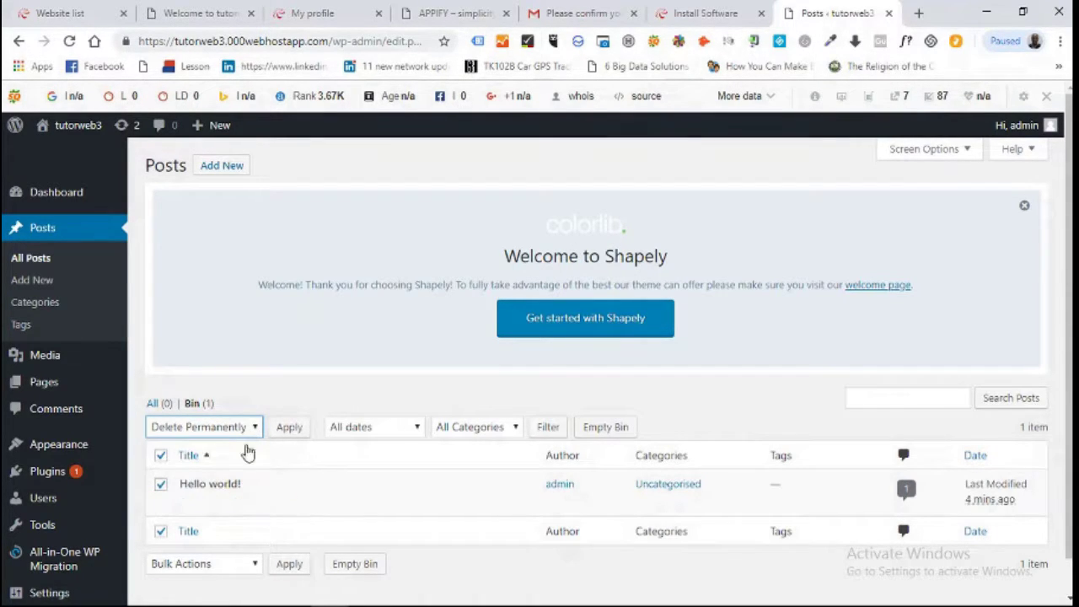
click(288, 429)
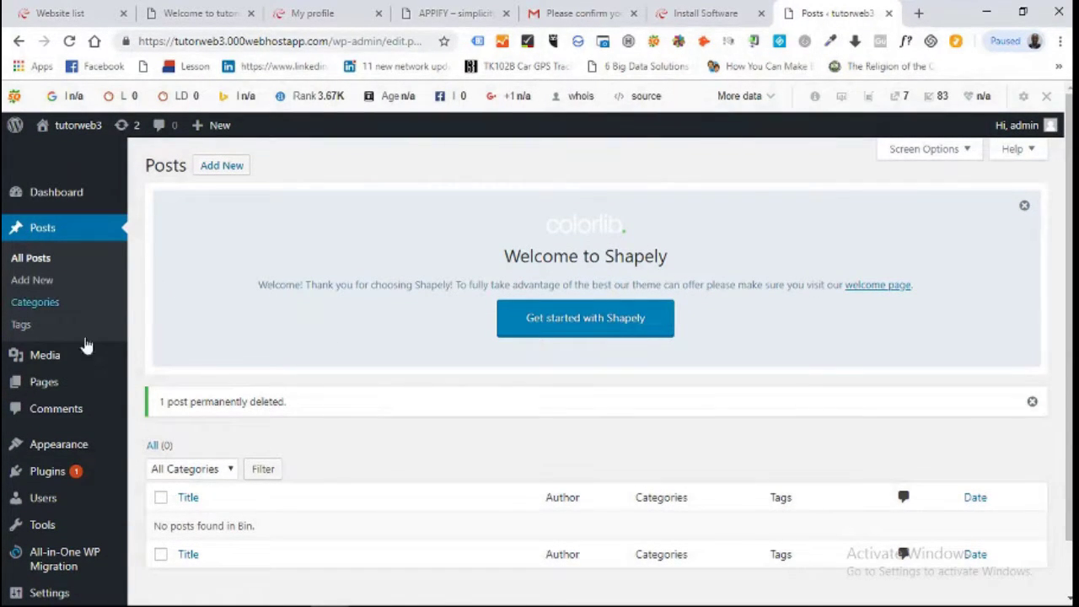
Move Privacy Policy and Sample Page to the Bin from All Pages.
click(51, 383)
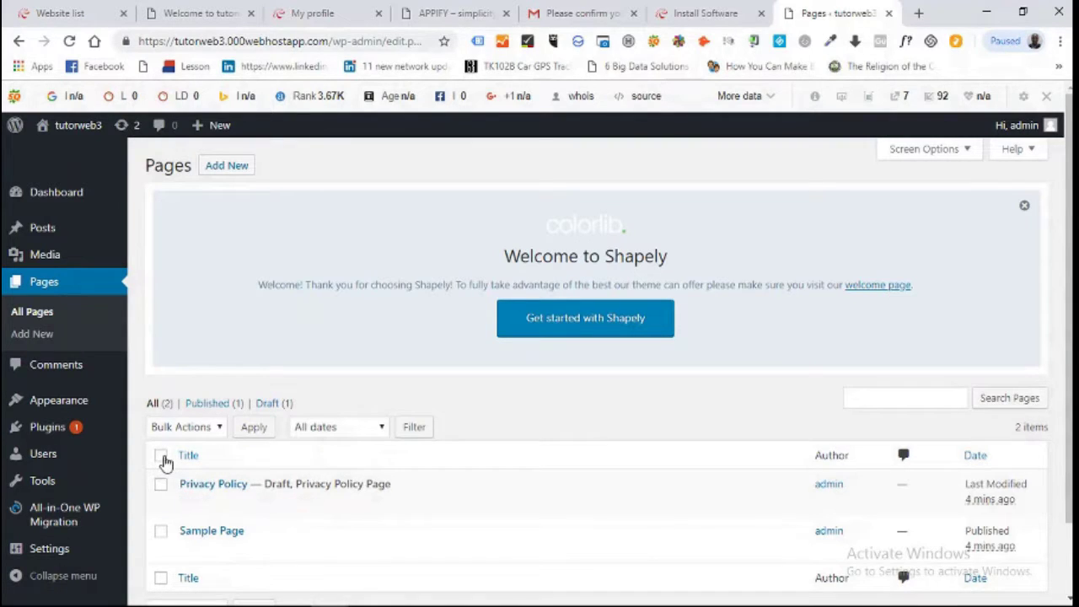
click(161, 456)
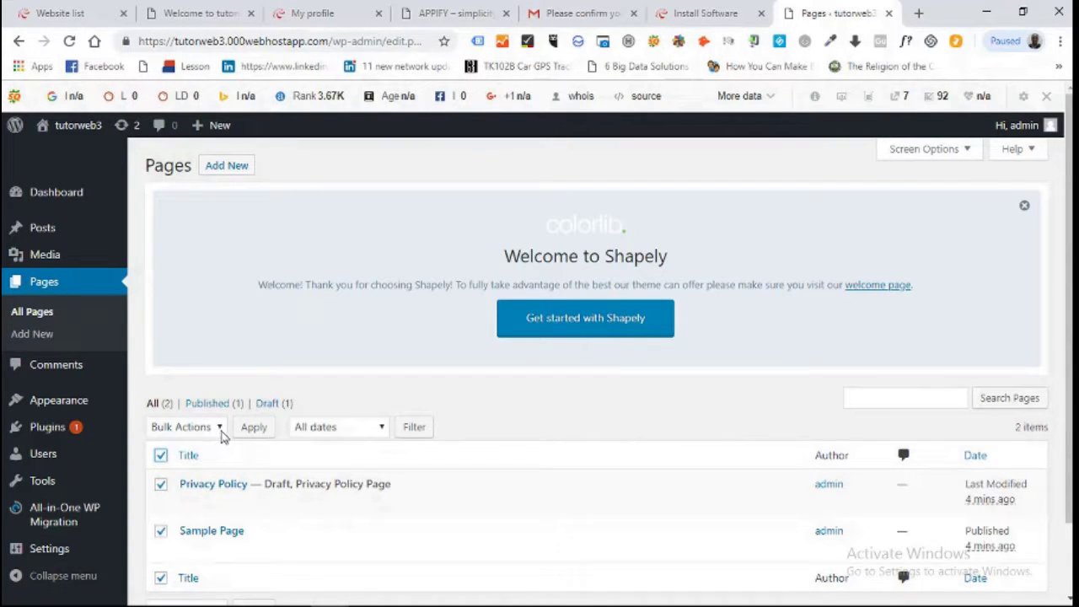
click(218, 427)
click(209, 479)
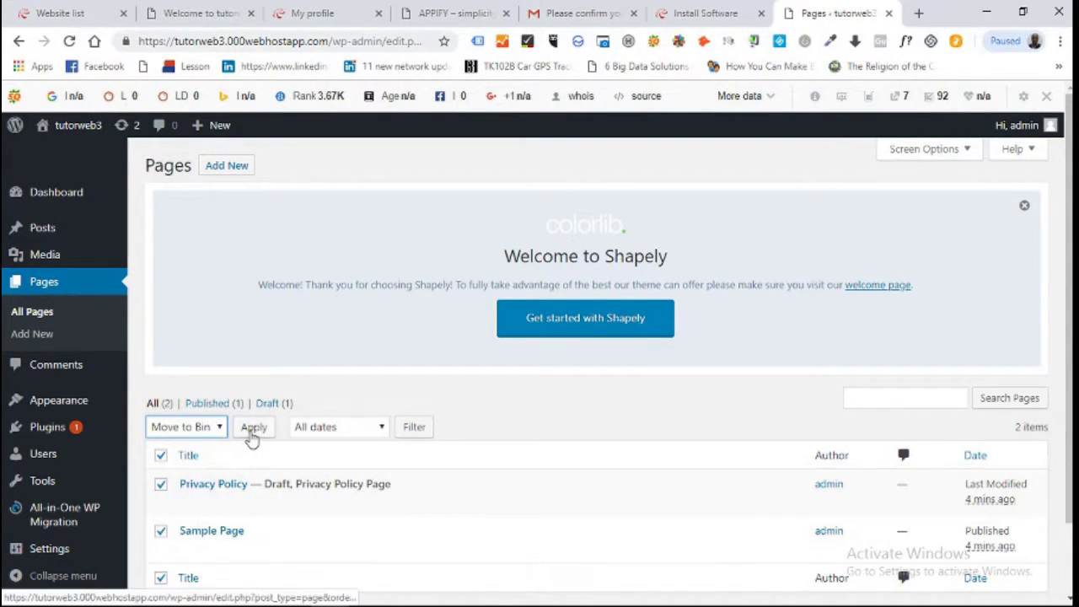
click(256, 429)
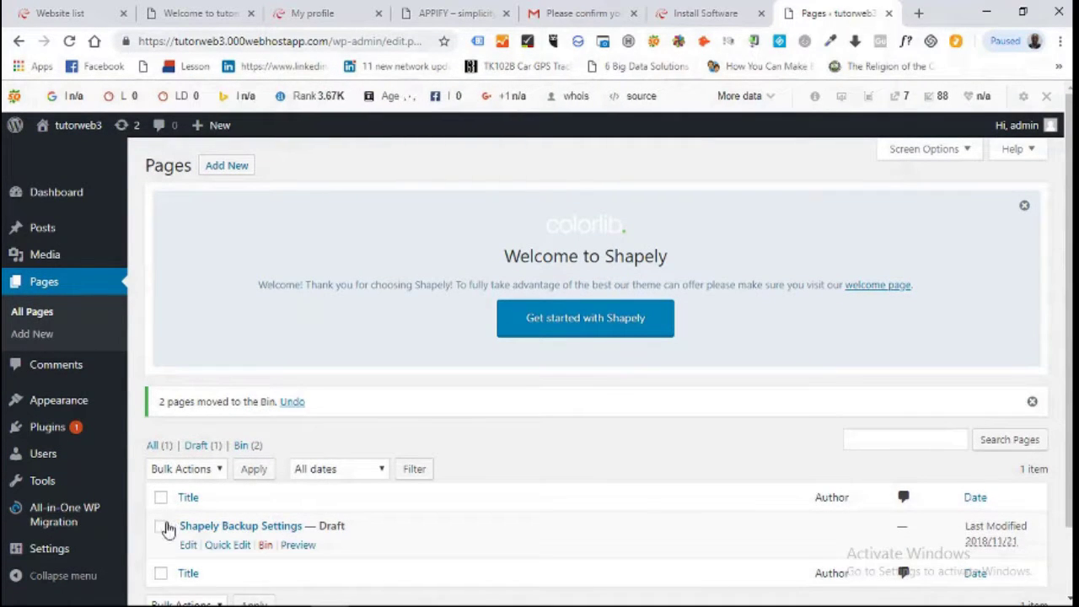
Move the remaining Shapely Backup Settings draft page to the Bin.
click(160, 497)
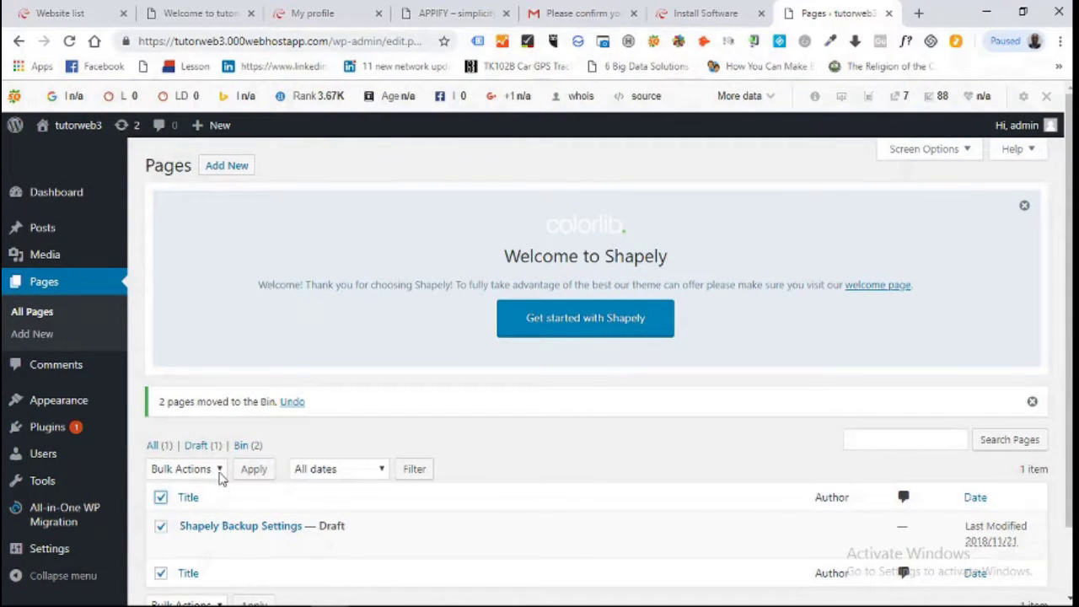
click(219, 472)
click(207, 517)
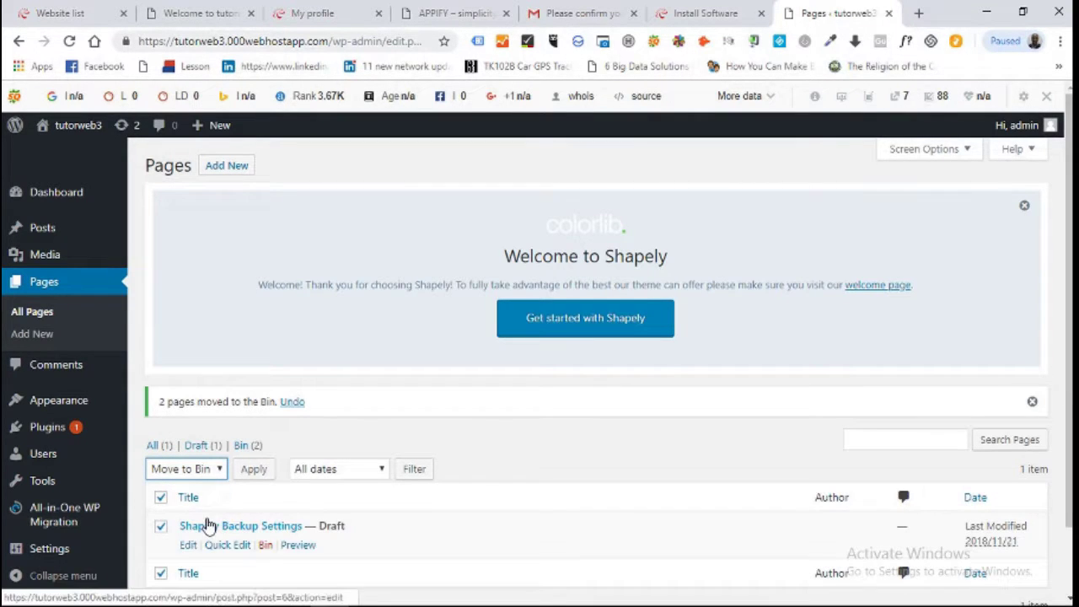
click(258, 474)
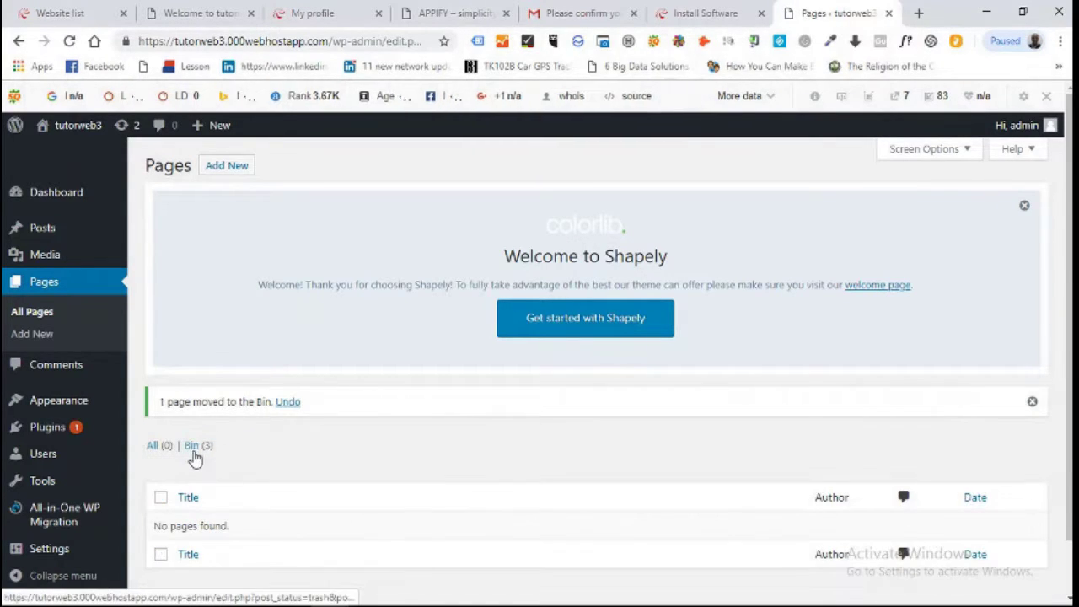
Permanently delete Privacy Policy, Sample Page and Shapely Backup Settings from the pages Bin.
click(195, 449)
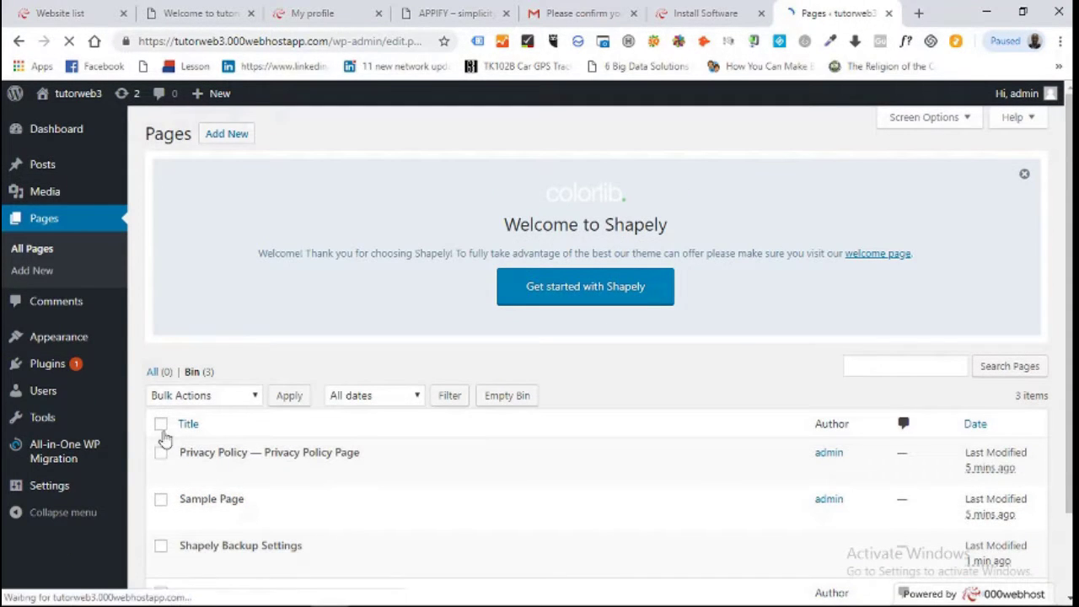
click(160, 424)
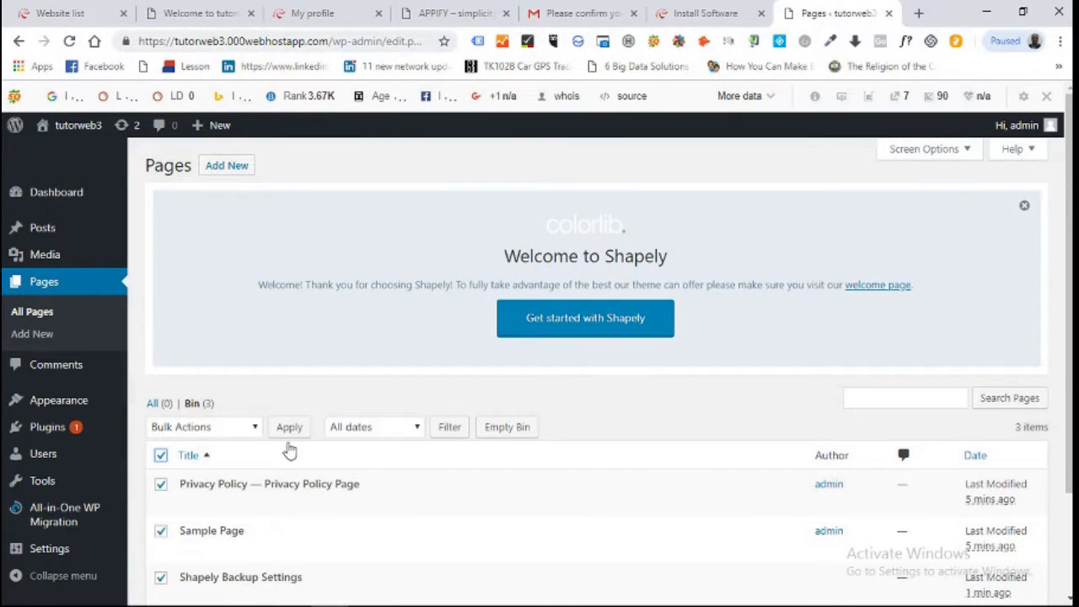
click(255, 429)
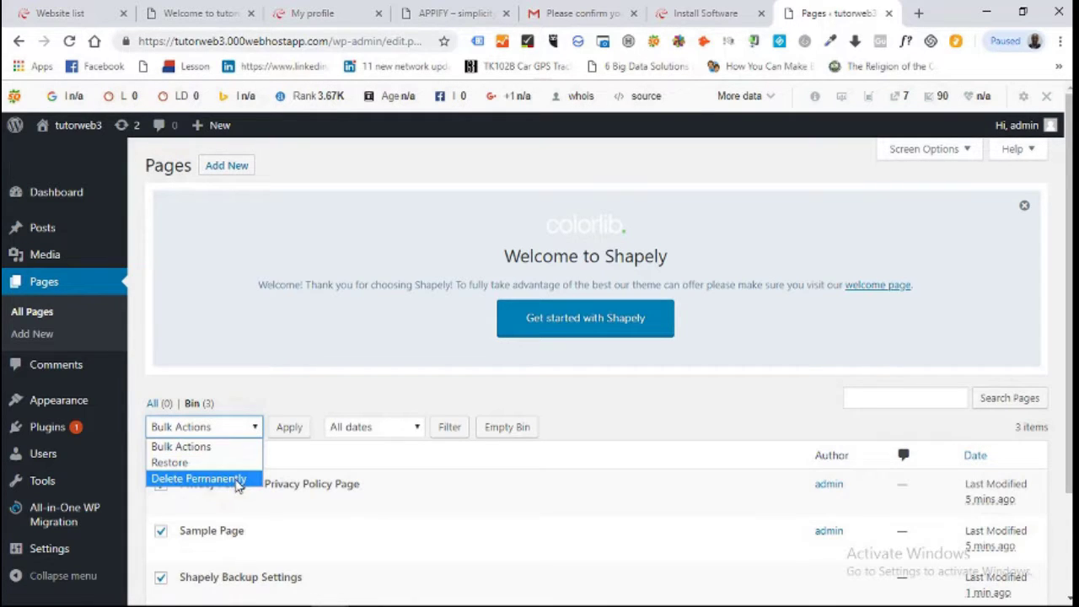
click(199, 477)
click(288, 433)
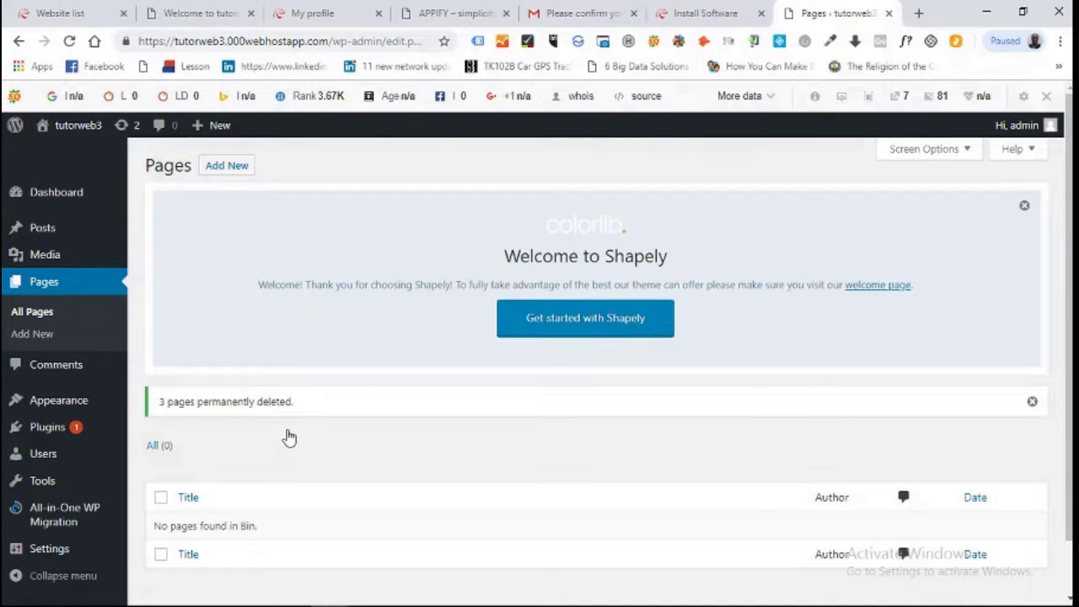
mouse_move(69, 432)
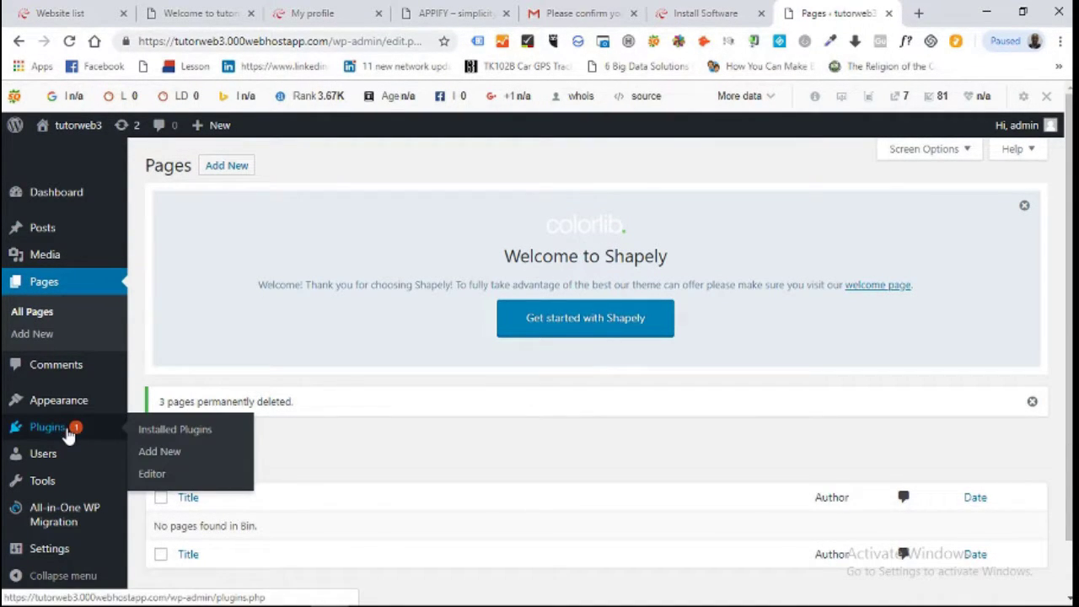
Go to Installed Plugins and dismiss the Shapely welcome notice.
click(161, 433)
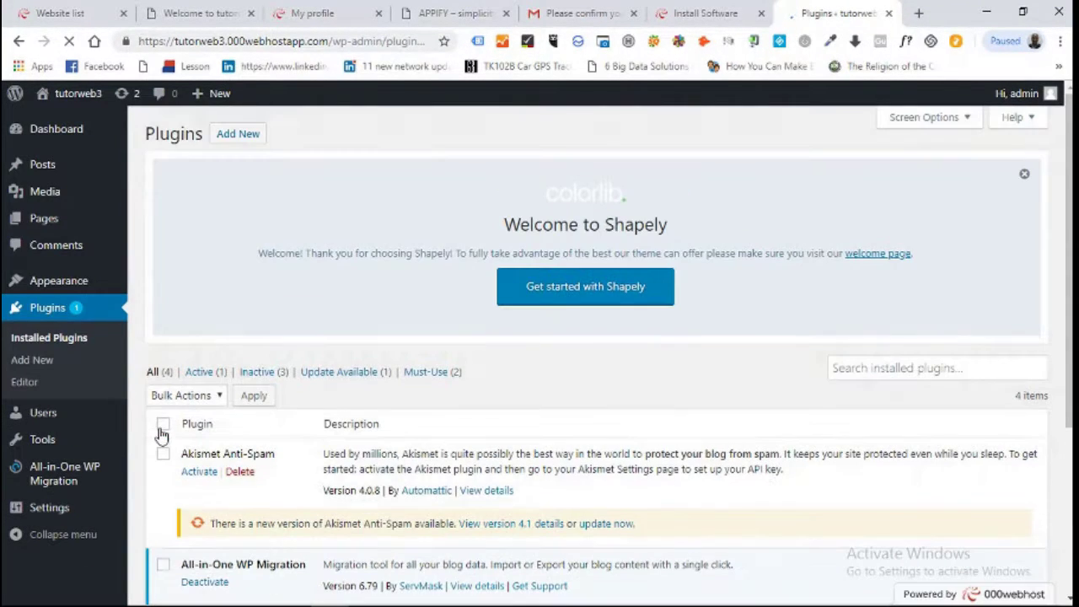
scroll(730, 365, down, 1)
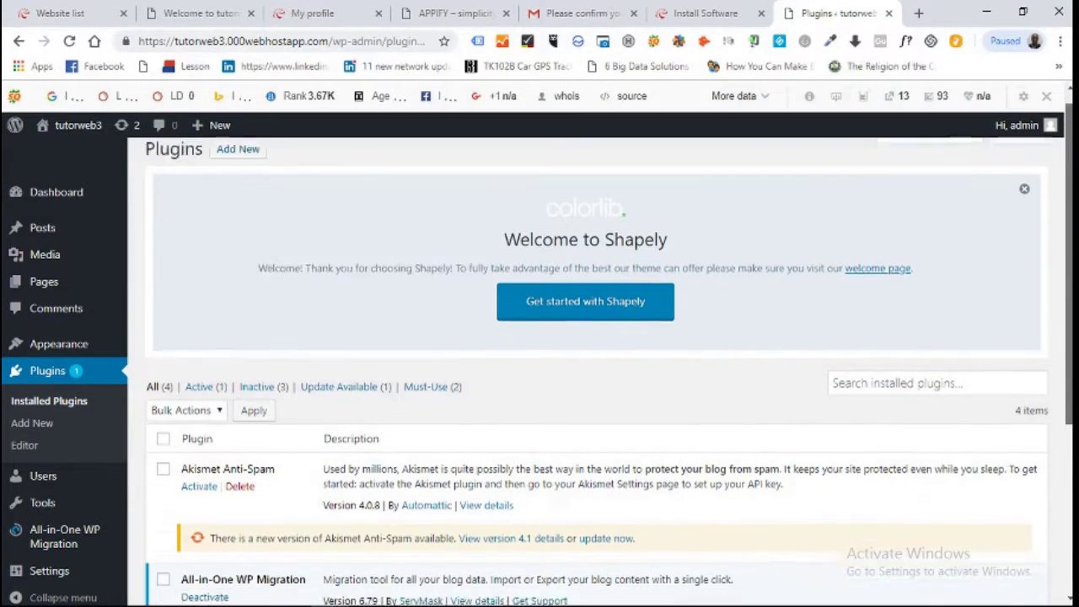
scroll(597, 371, down, 2)
scroll(597, 371, up, 3)
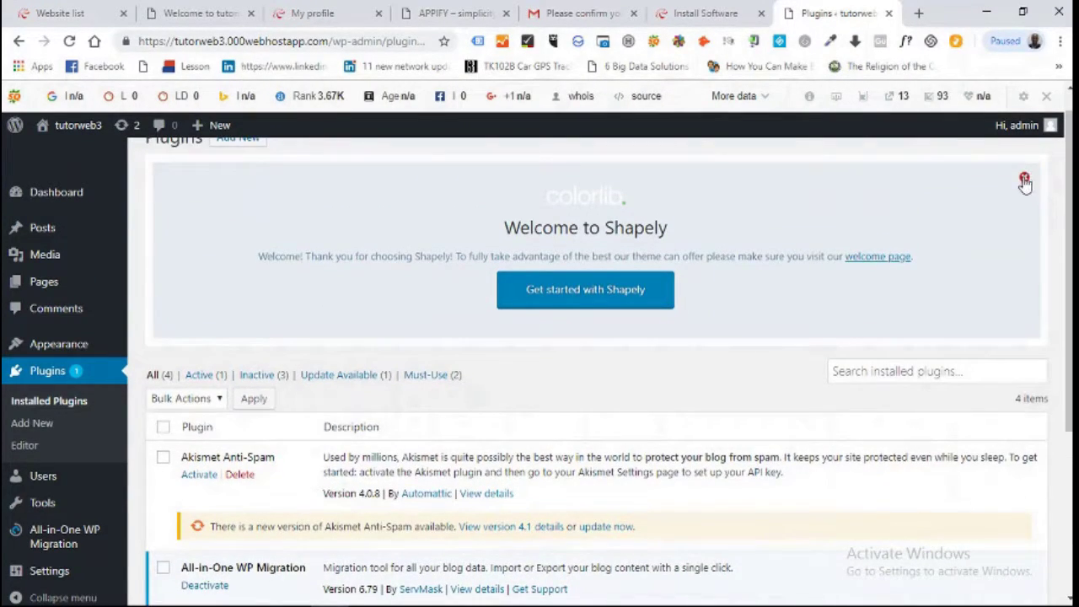
click(1024, 179)
scroll(1025, 184, up, 1)
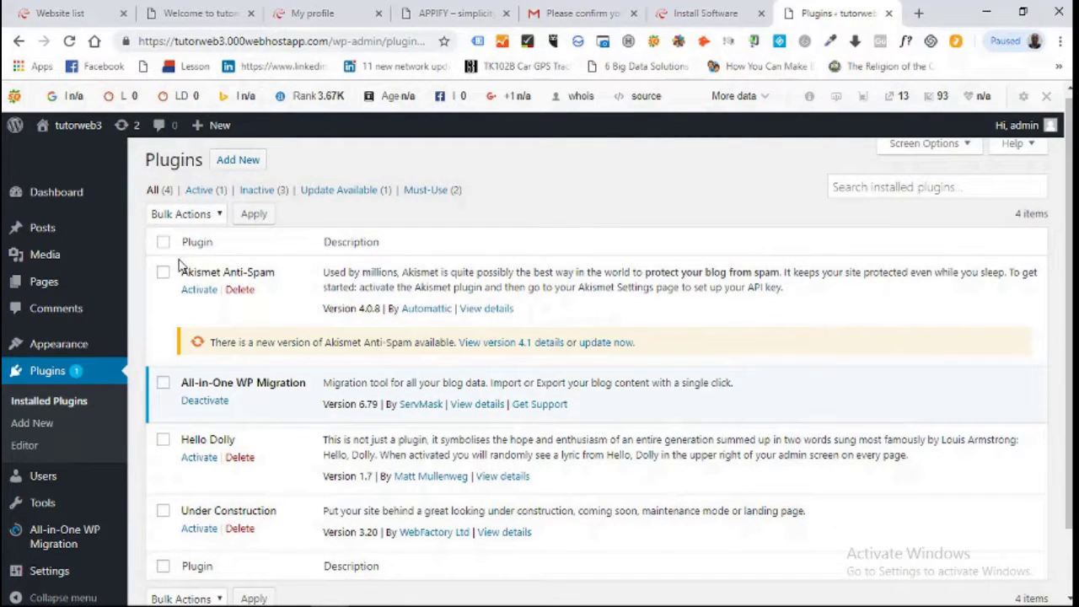
Deactivate all four installed plugins with the Deactivate bulk action.
click(164, 243)
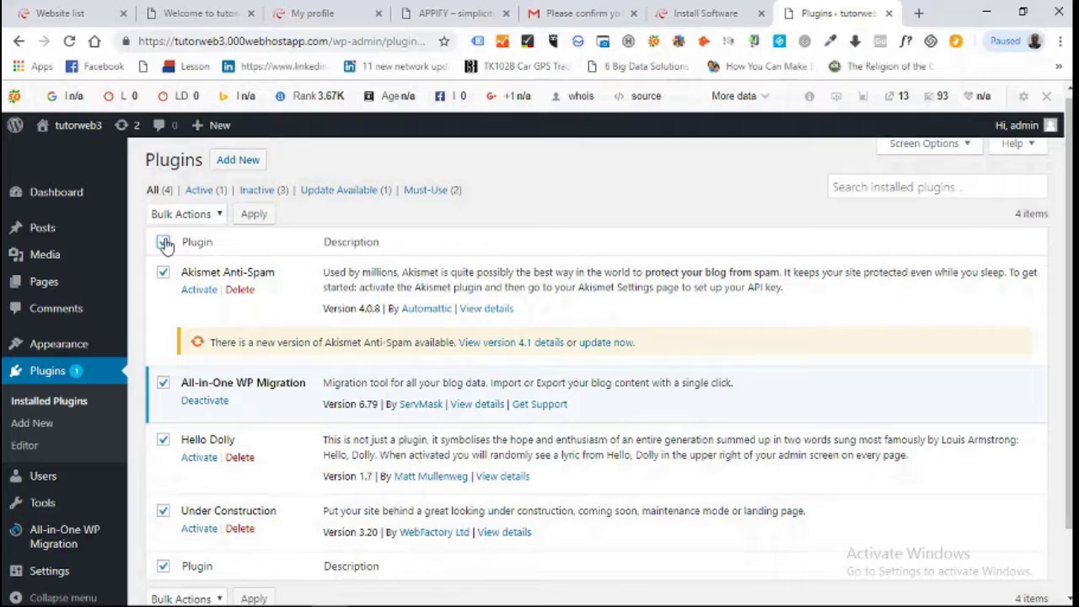
click(212, 216)
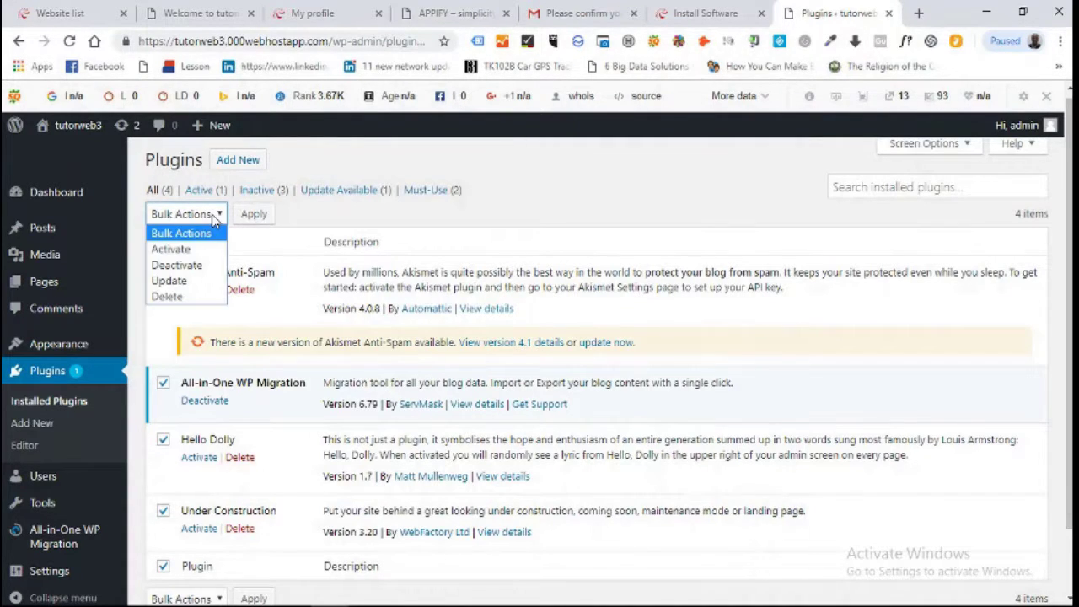
click(203, 265)
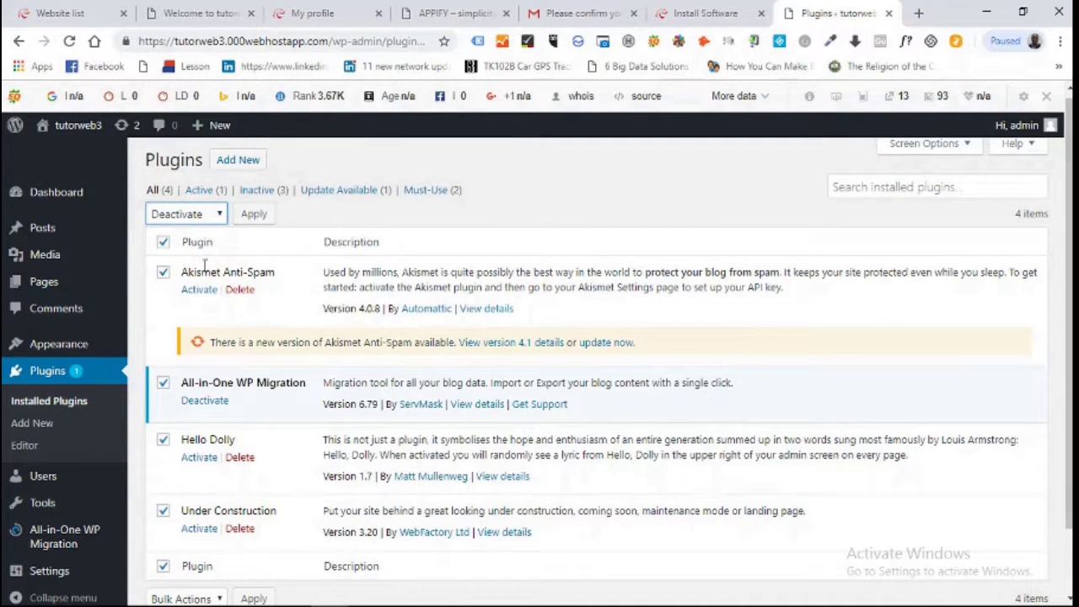
click(256, 215)
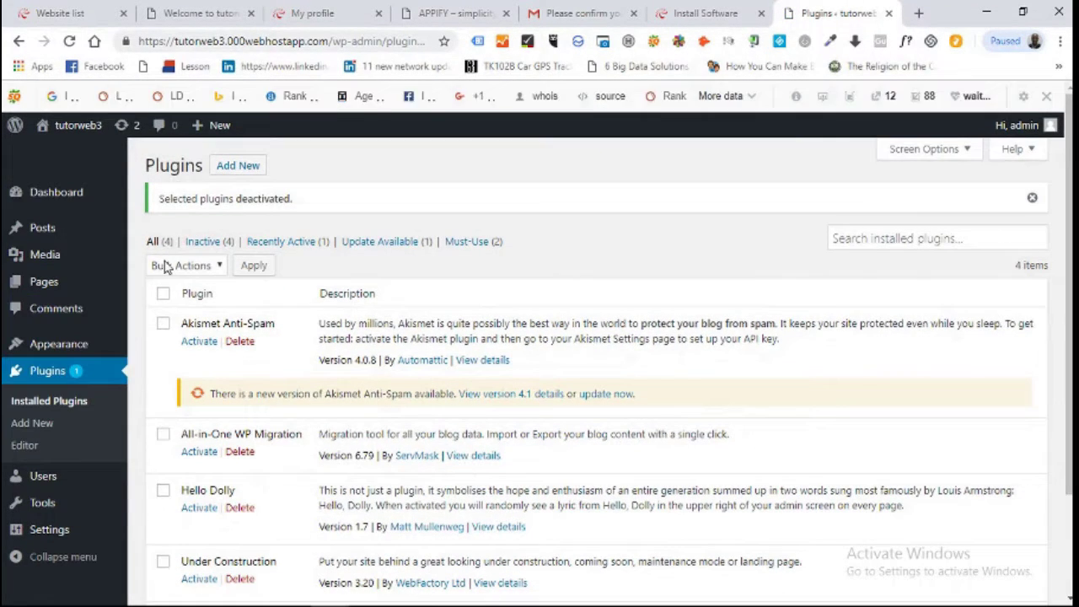
Bulk-delete Akismet Anti-Spam, All-in-One WP Migration, Hello Dolly and Under Construction, confirming deletion.
click(163, 293)
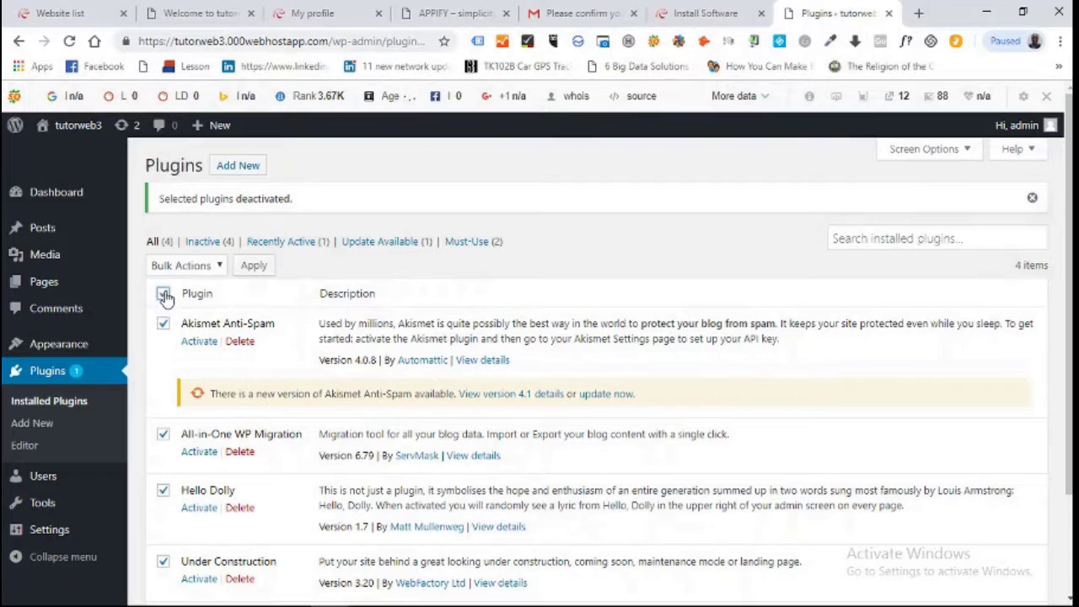
click(218, 266)
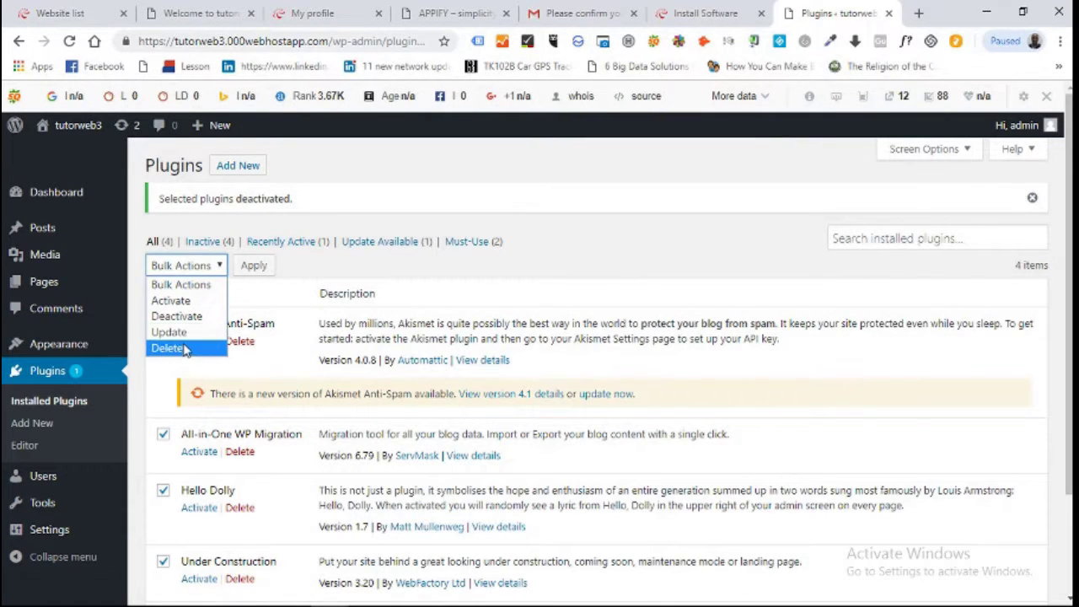
click(181, 348)
click(255, 265)
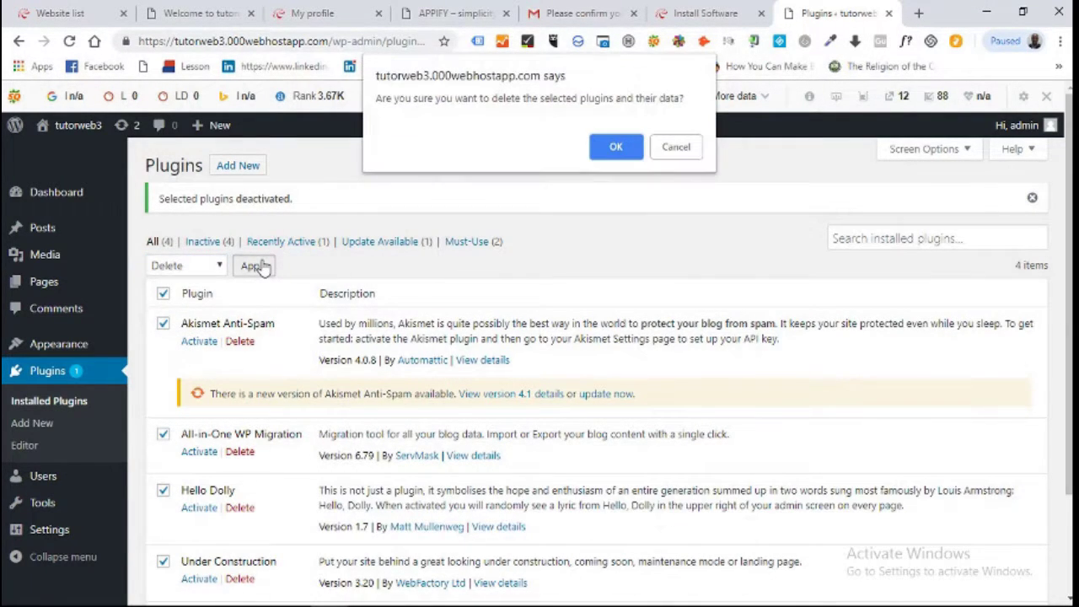
click(619, 147)
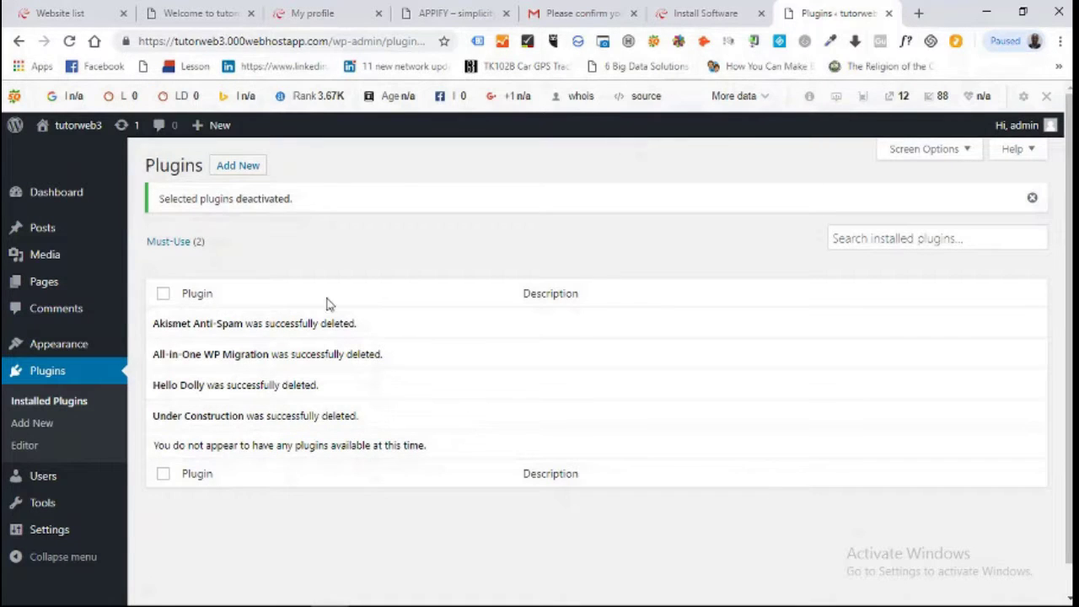
mouse_move(52, 229)
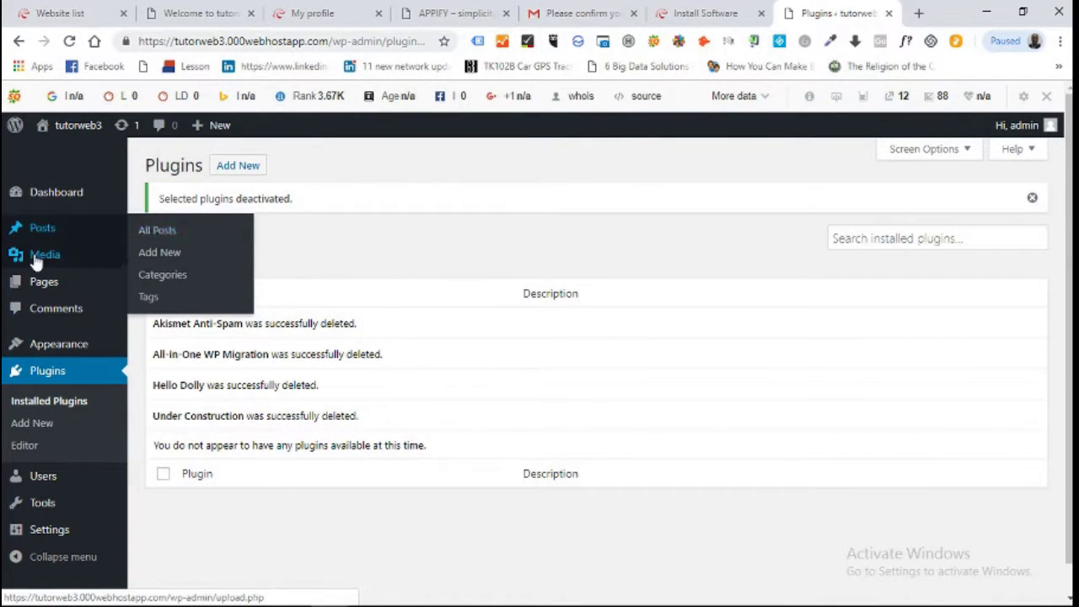
mouse_move(125, 290)
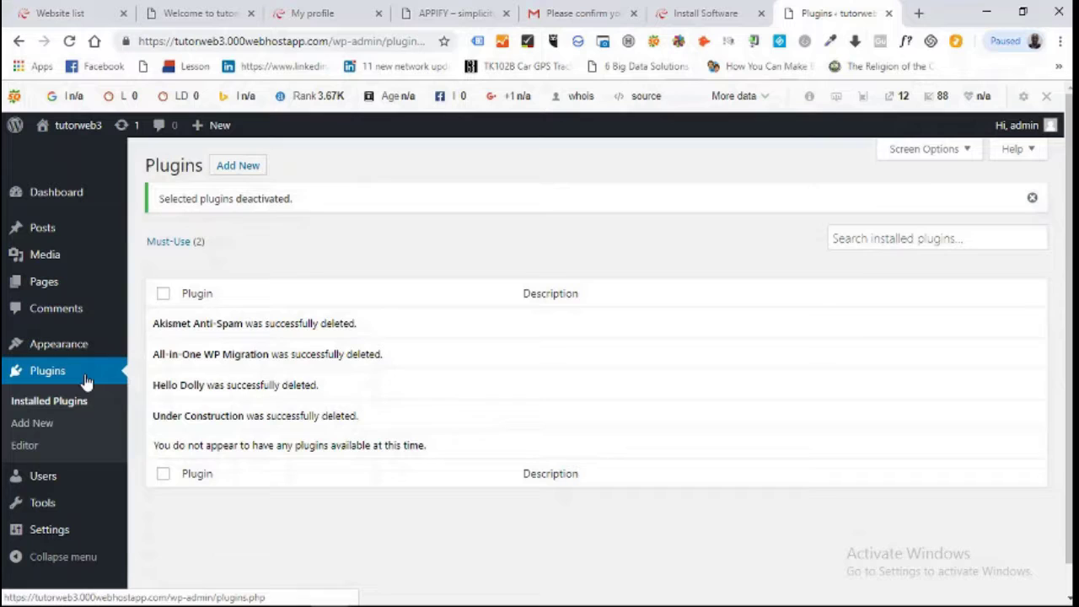
mouse_move(69, 474)
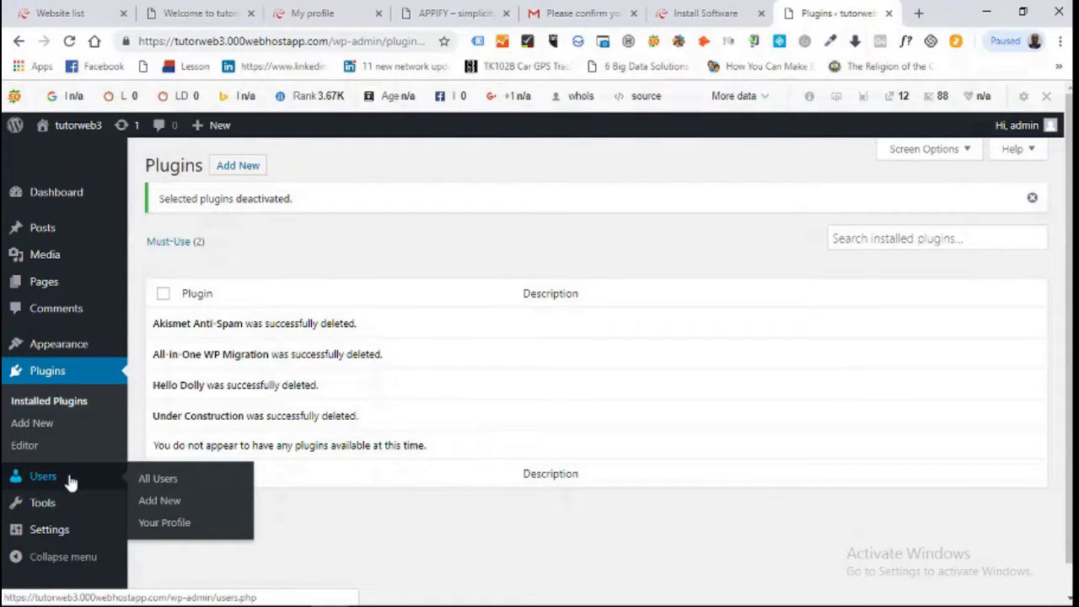
Open the admin user's profile from Users and scroll through its settings.
click(71, 480)
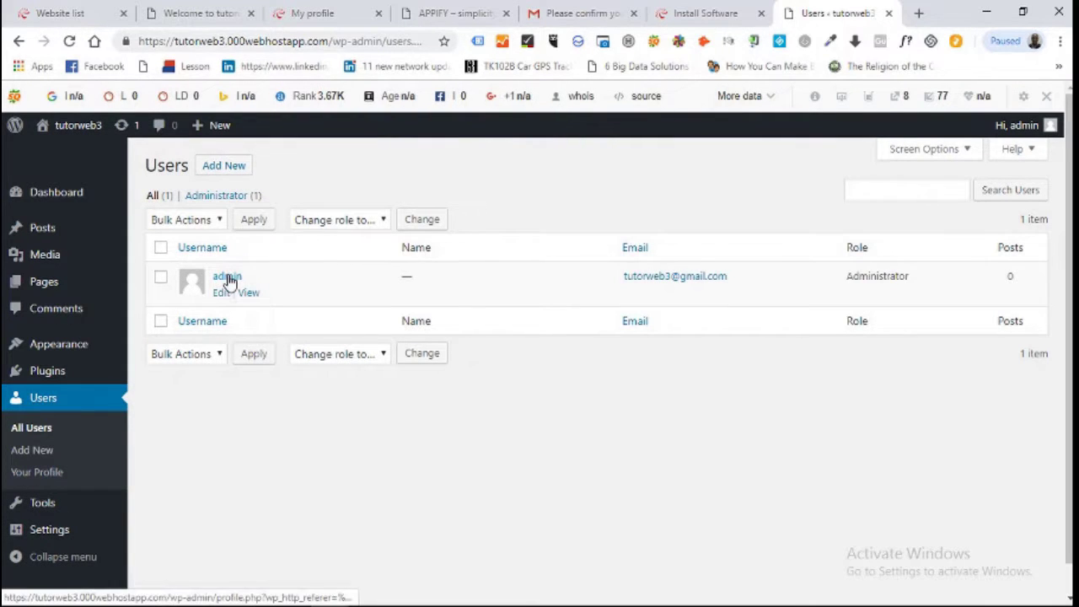
click(227, 278)
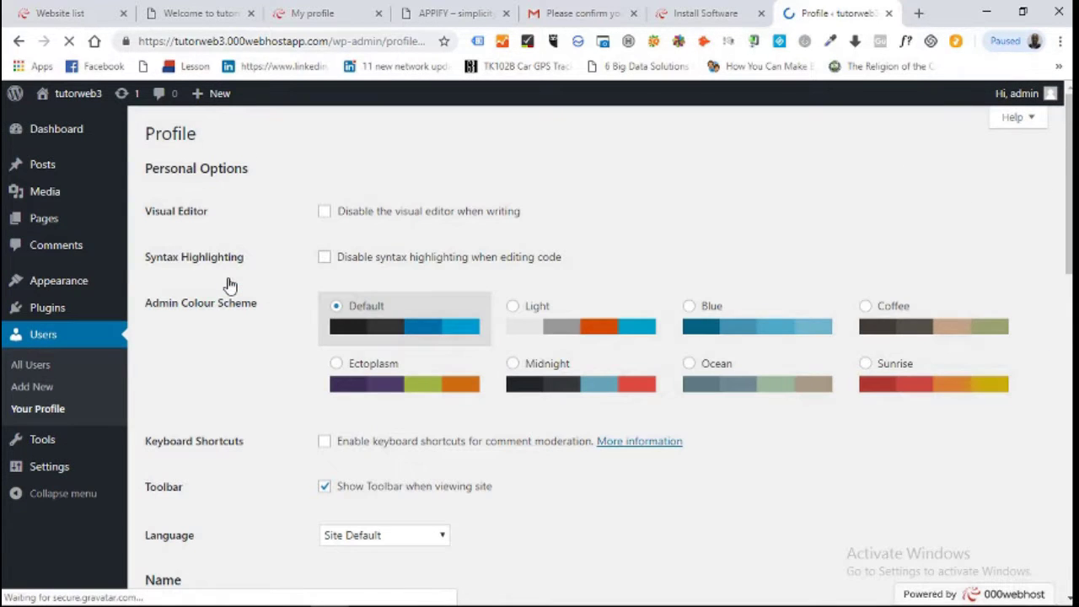
scroll(568, 241, down, 2)
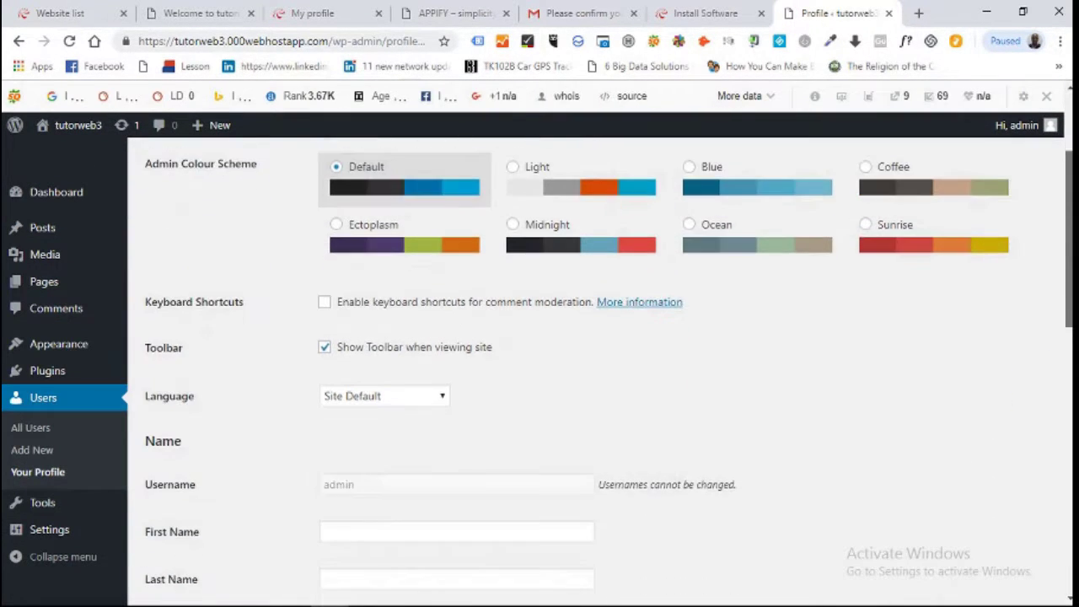
scroll(568, 338, down, 5)
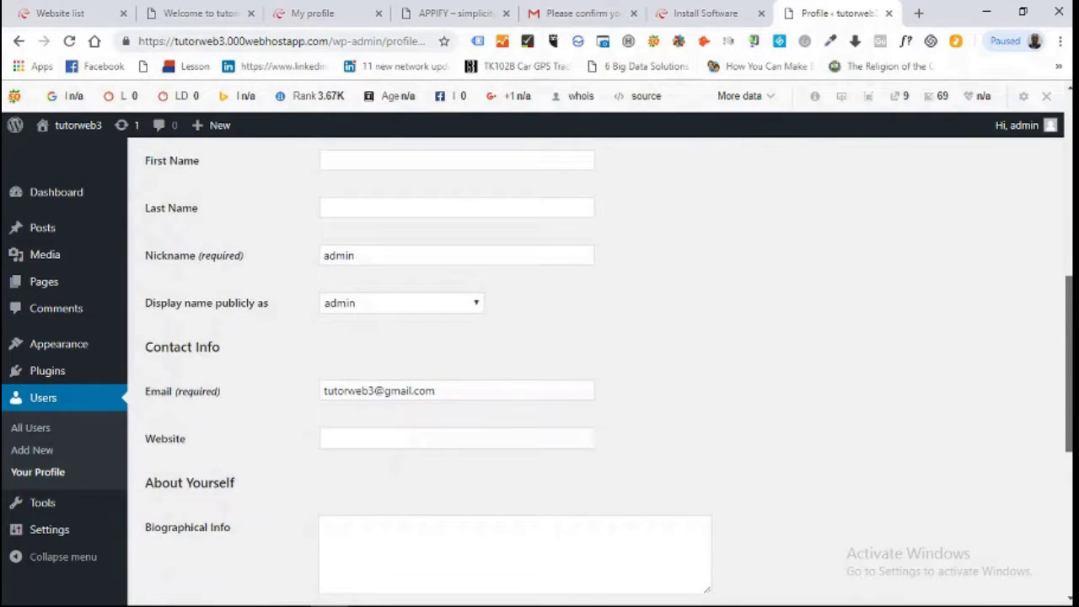
scroll(598, 380, down, 3)
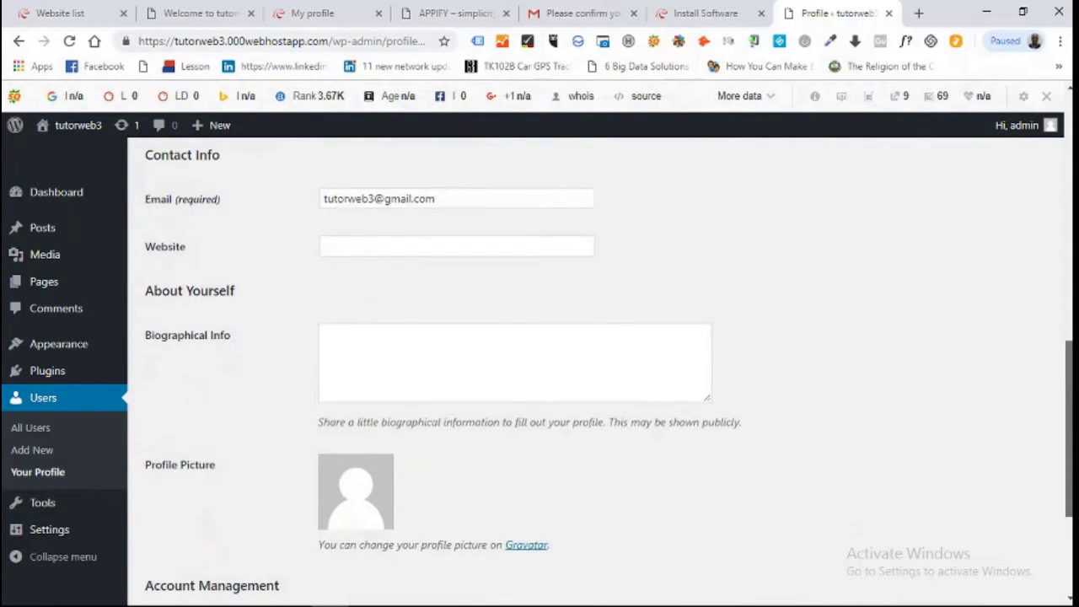
scroll(598, 380, down, 3)
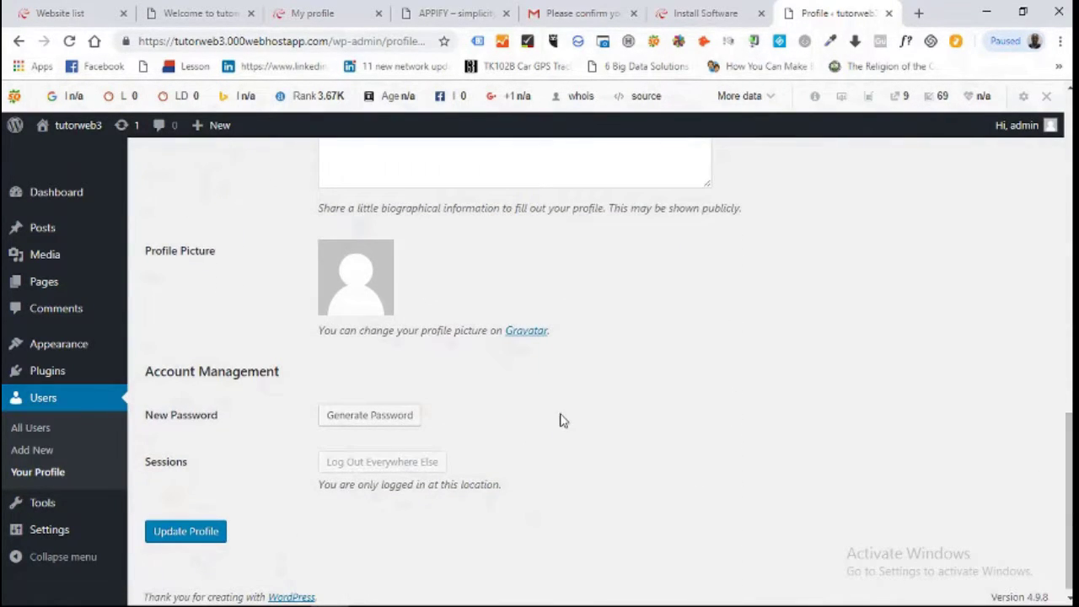
Generate a new admin password, then clear the field so it stays blank.
click(393, 417)
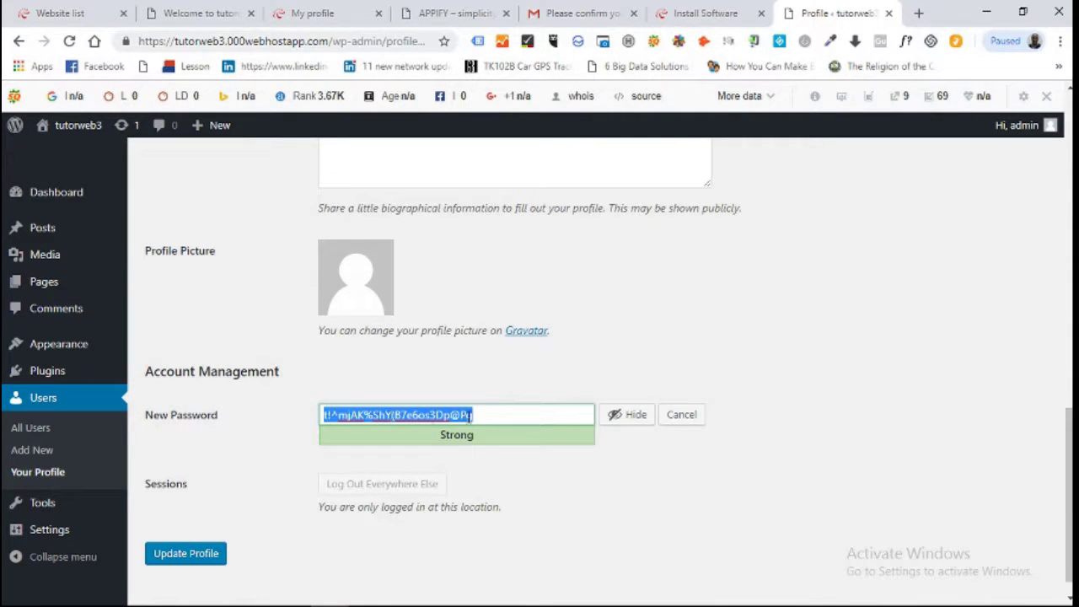
key(BackSpace)
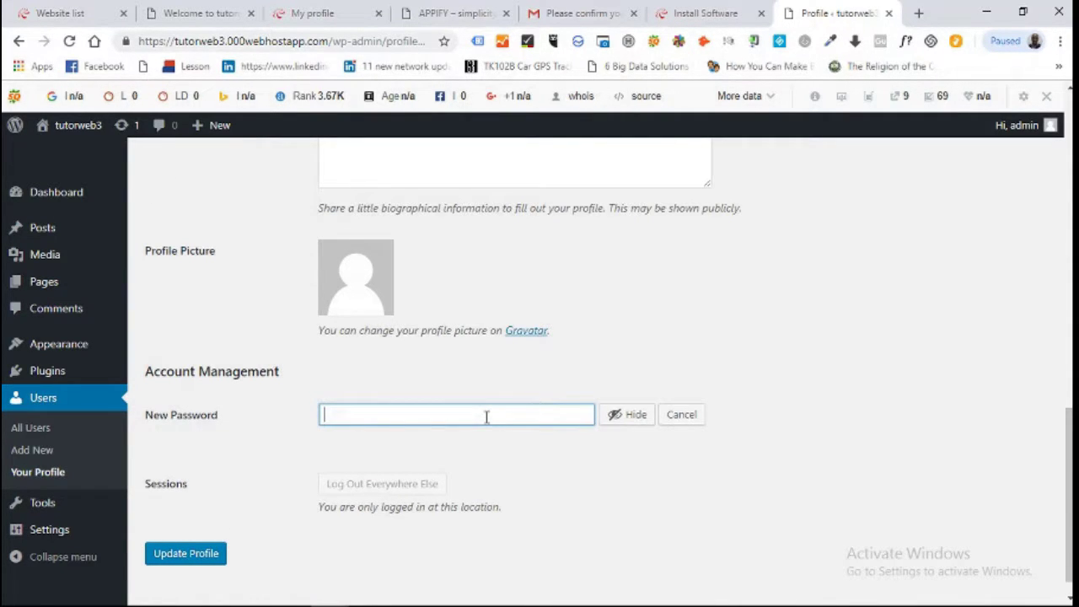
mouse_move(60, 345)
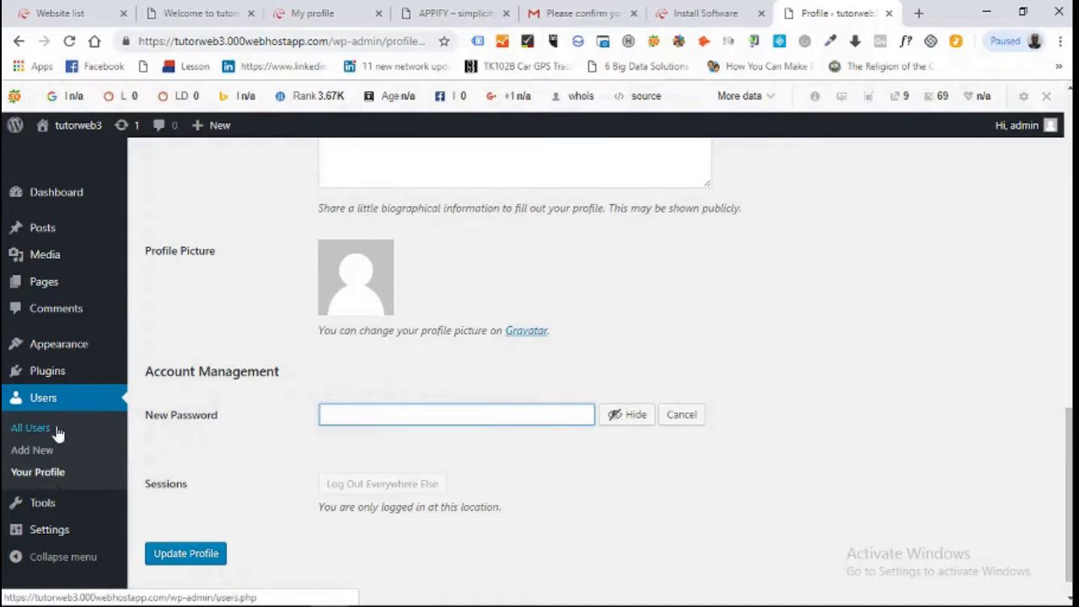
mouse_move(52, 528)
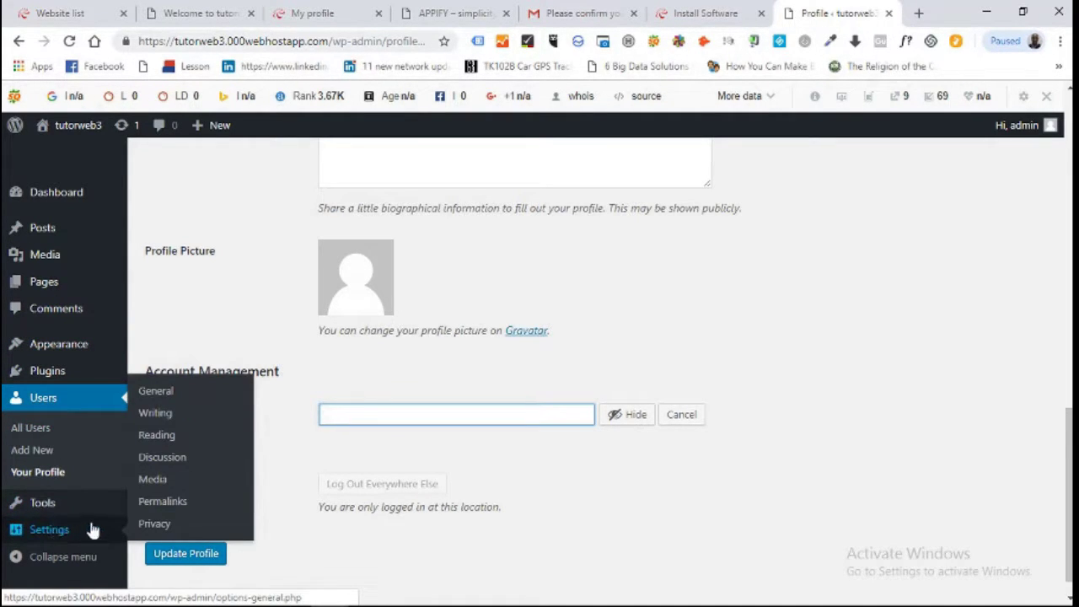
Leave the profile unsaved, scroll through General Settings, then go to Permalink Settings.
click(171, 391)
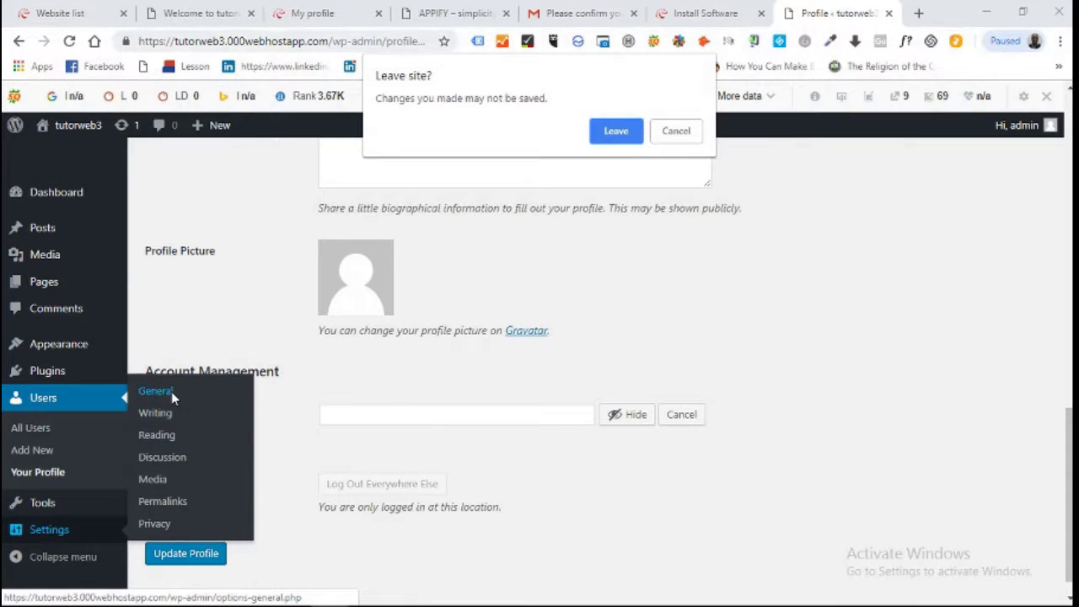
click(617, 131)
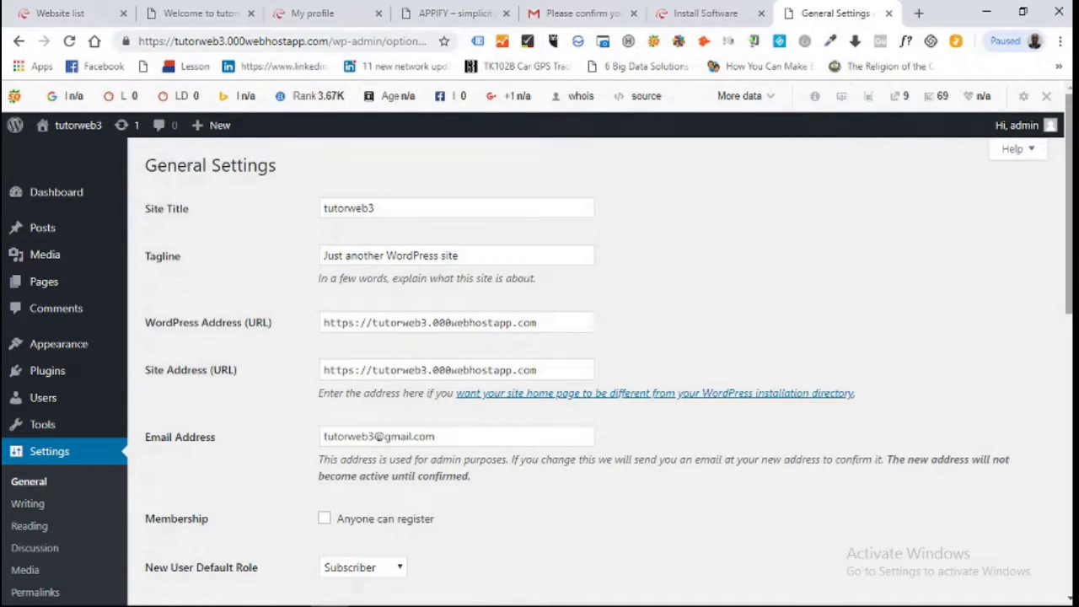
scroll(1064, 200, down, 1)
scroll(607, 363, down, 3)
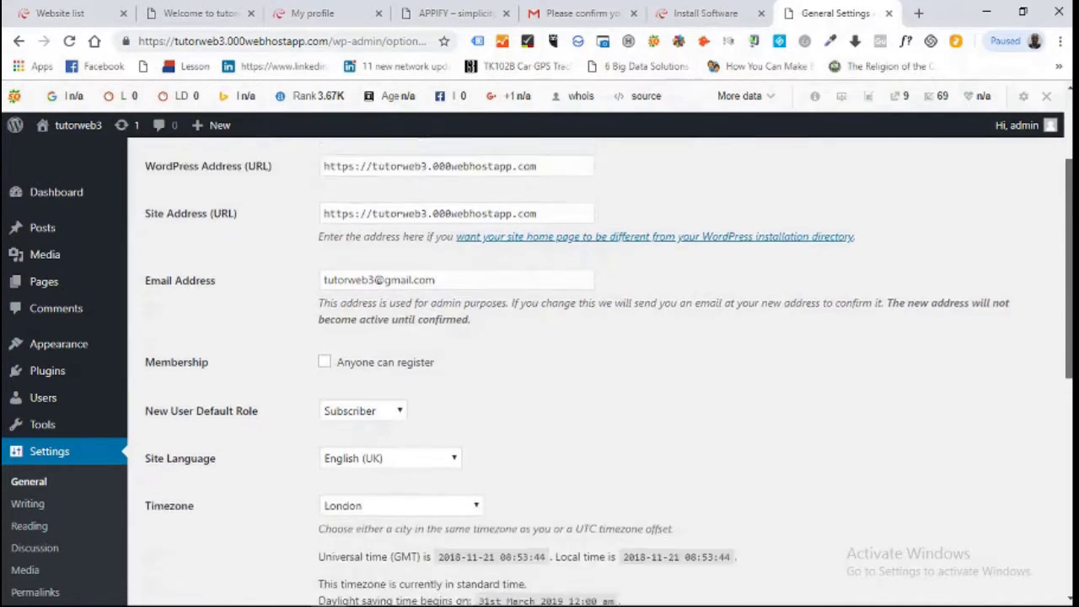
scroll(35, 590, up, 2)
click(34, 592)
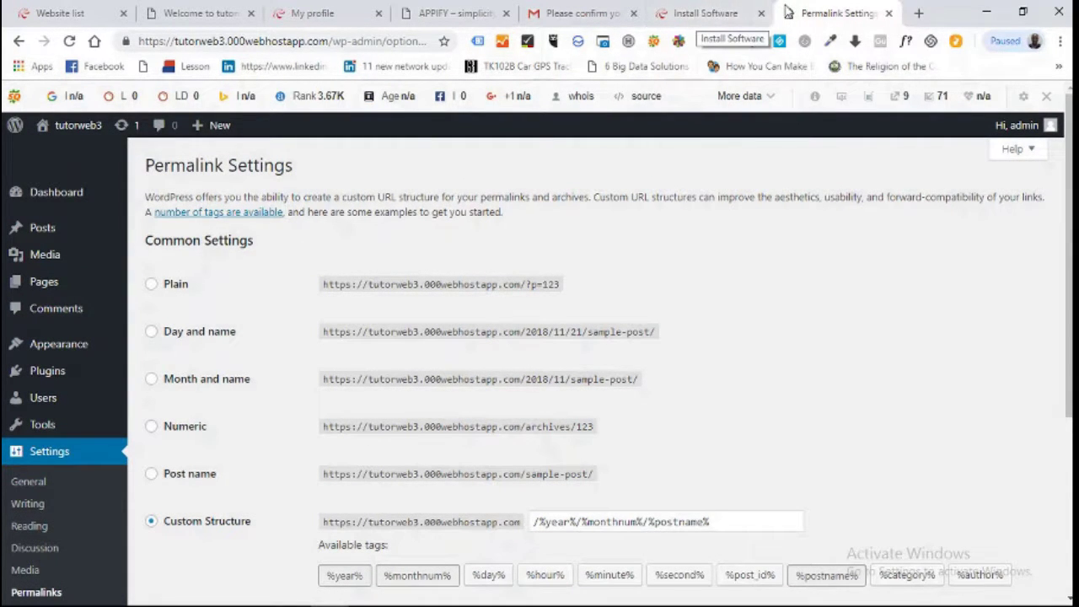
Open the live site from Visit Site in a new browser tab.
mouse_move(76, 126)
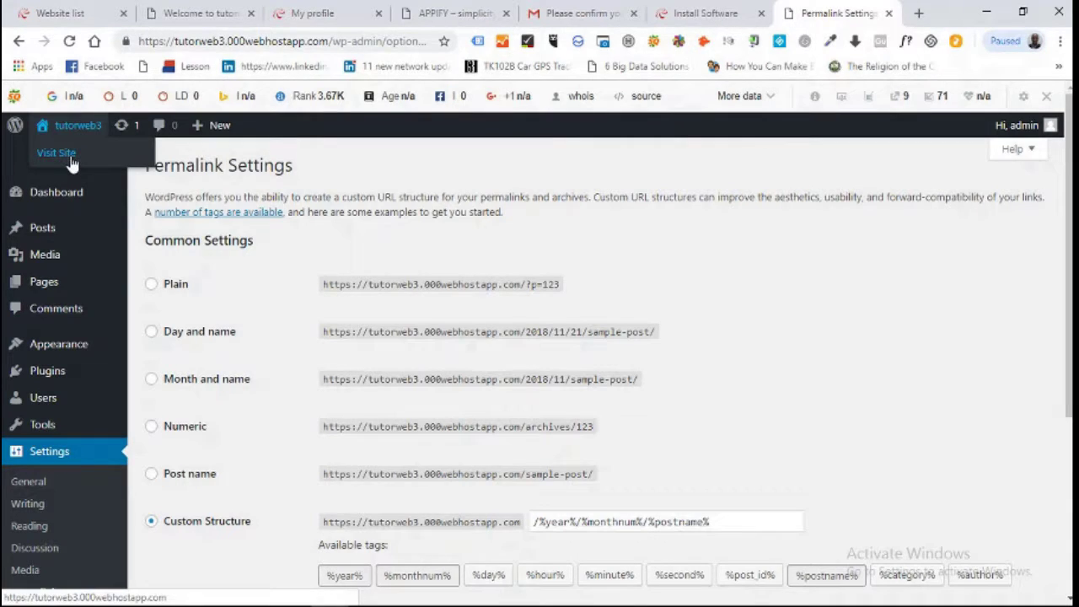
right_click(72, 162)
click(99, 167)
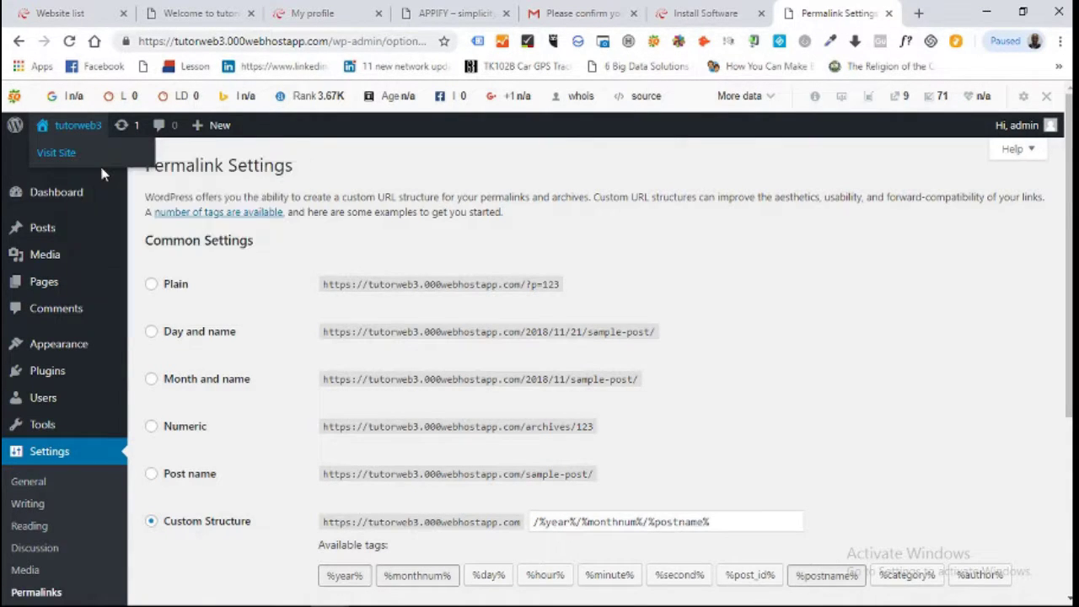
key(ctrl+Tab)
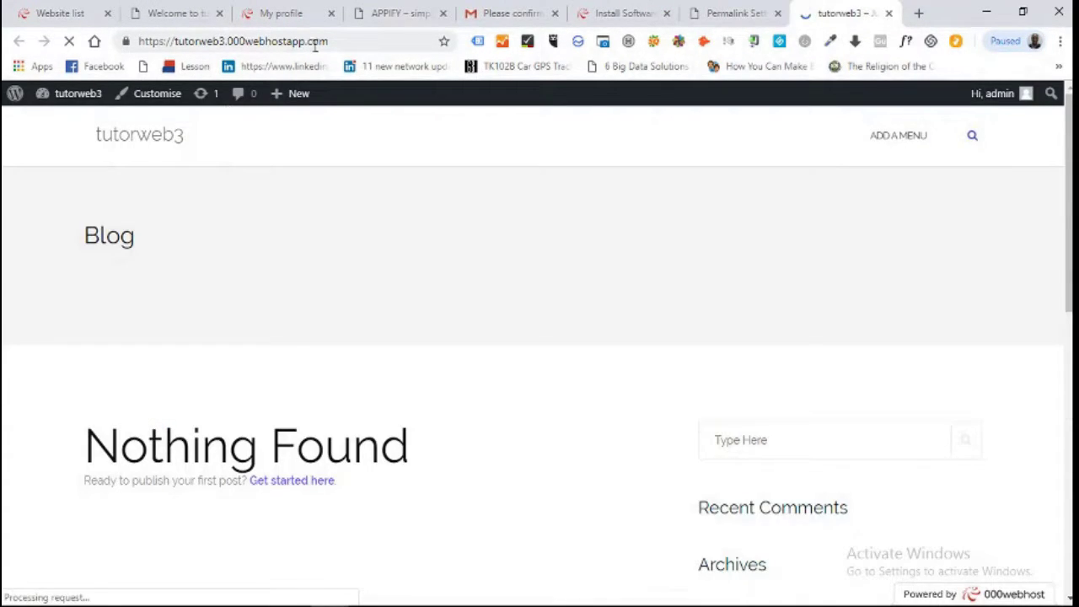
Browse the empty 'Nothing Found' blog, then follow ADD A MENU to menu creation.
scroll(539, 337, down, 2)
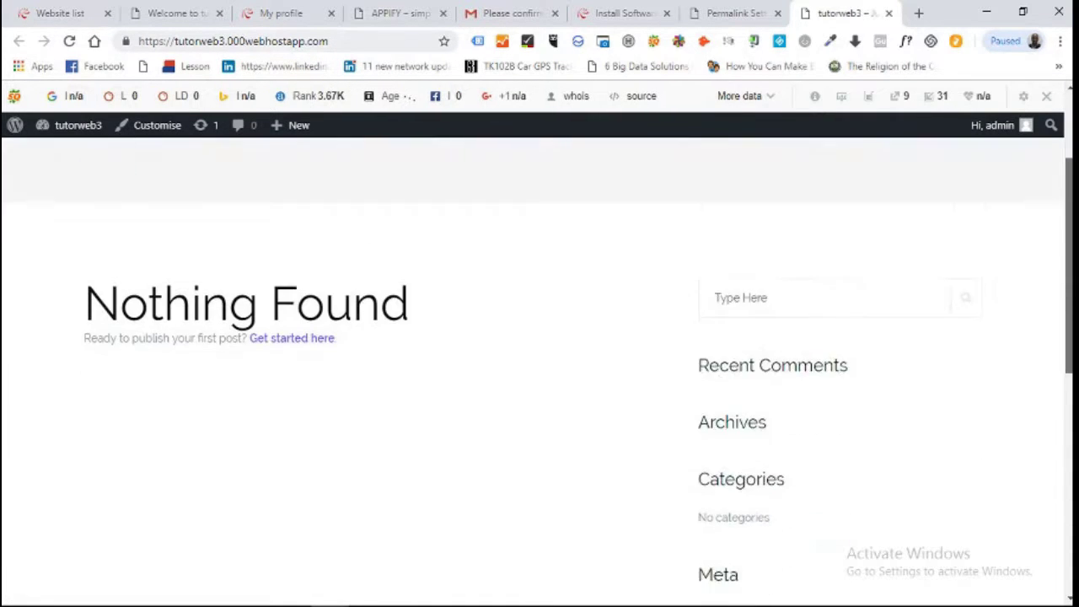
scroll(540, 338, down, 1)
scroll(539, 337, up, 3)
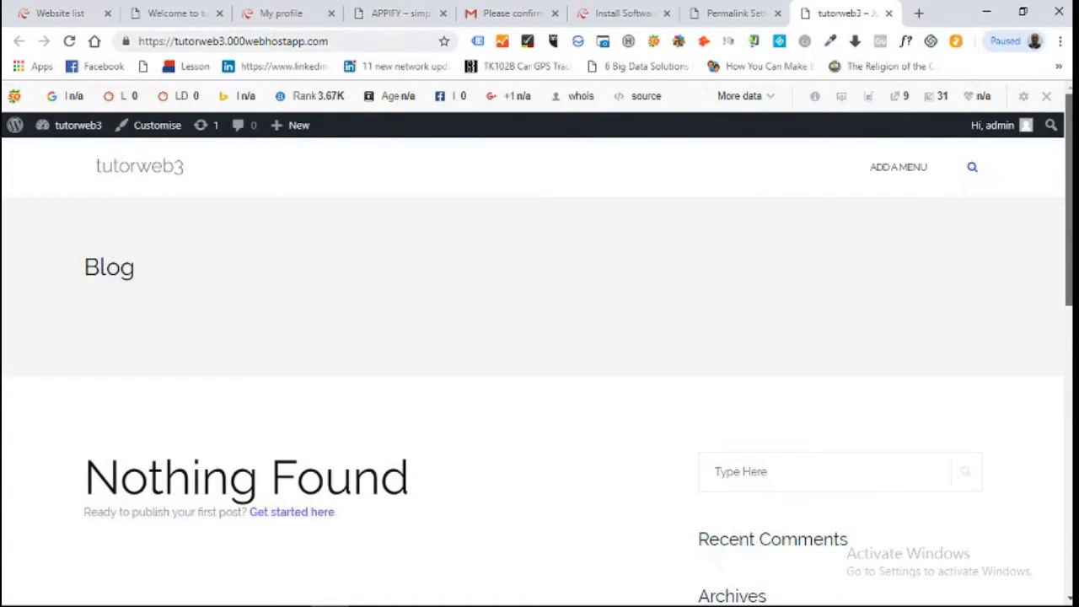
click(898, 168)
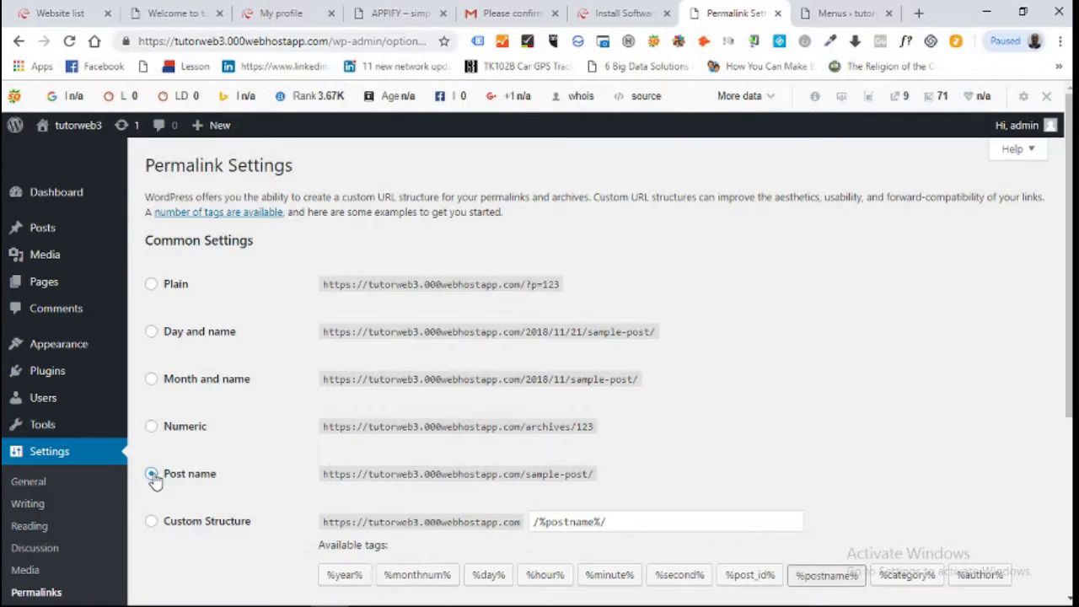
Choose the Post name /%postname%/ permalink structure and save until 'Permalink structure updated' appears.
click(152, 475)
scroll(383, 485, down, 2)
scroll(586, 468, down, 2)
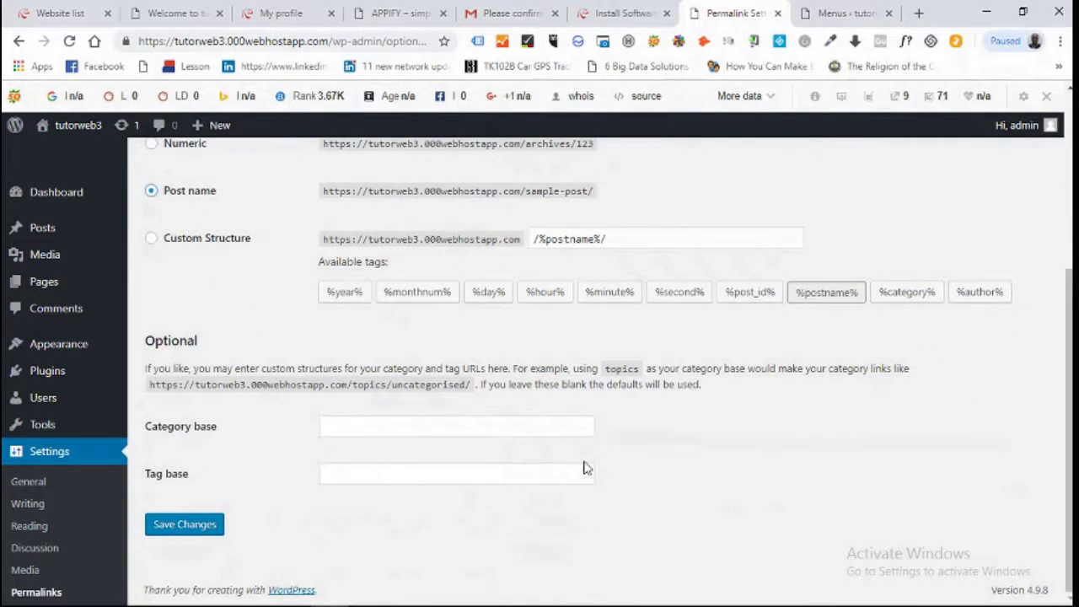
click(178, 533)
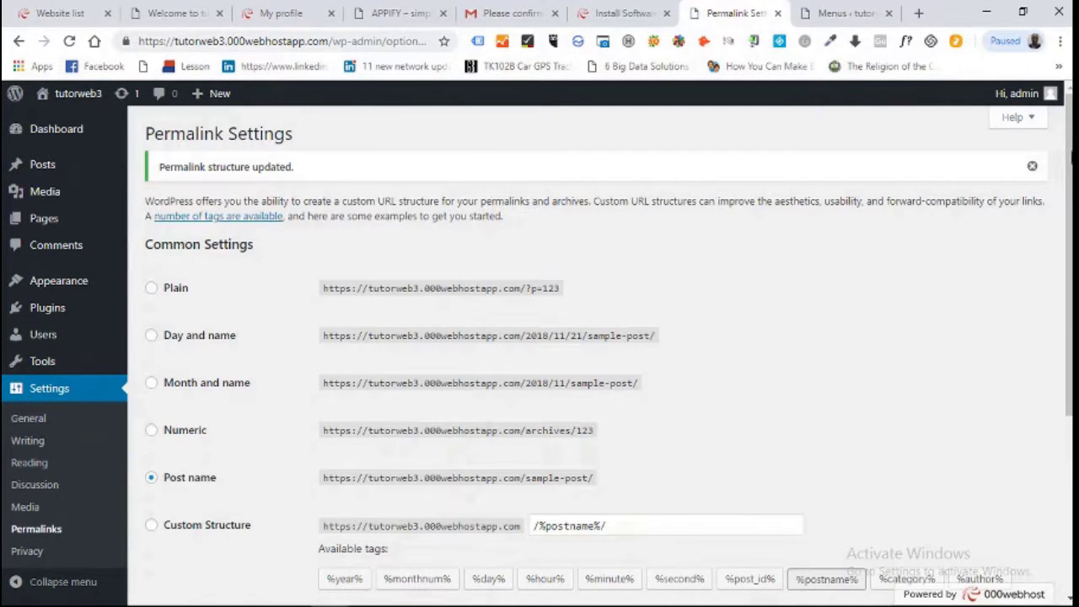
scroll(607, 354, down, 4)
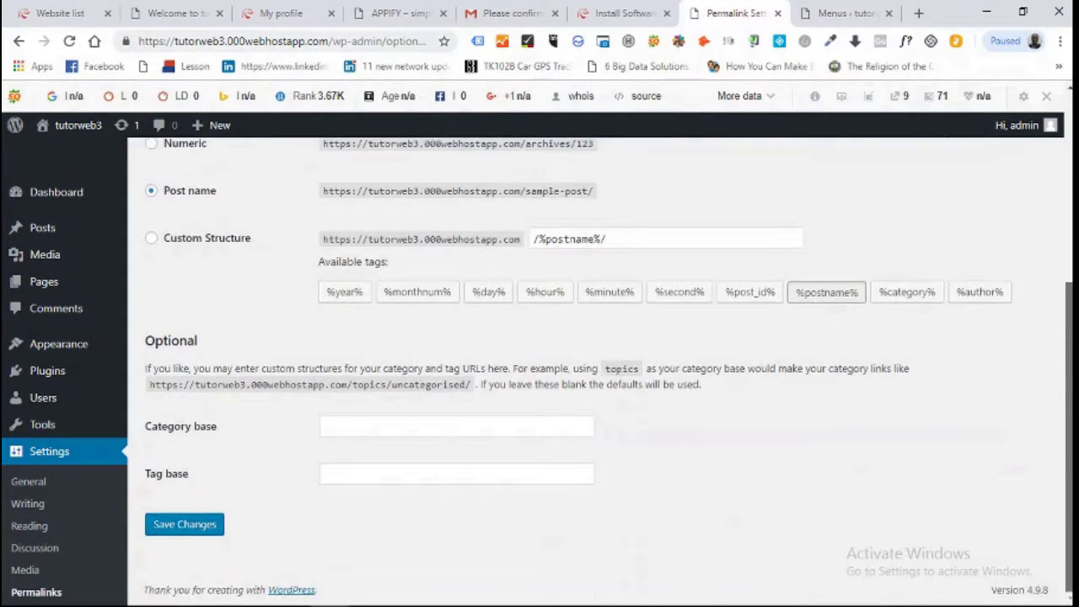
scroll(607, 371, up, 3)
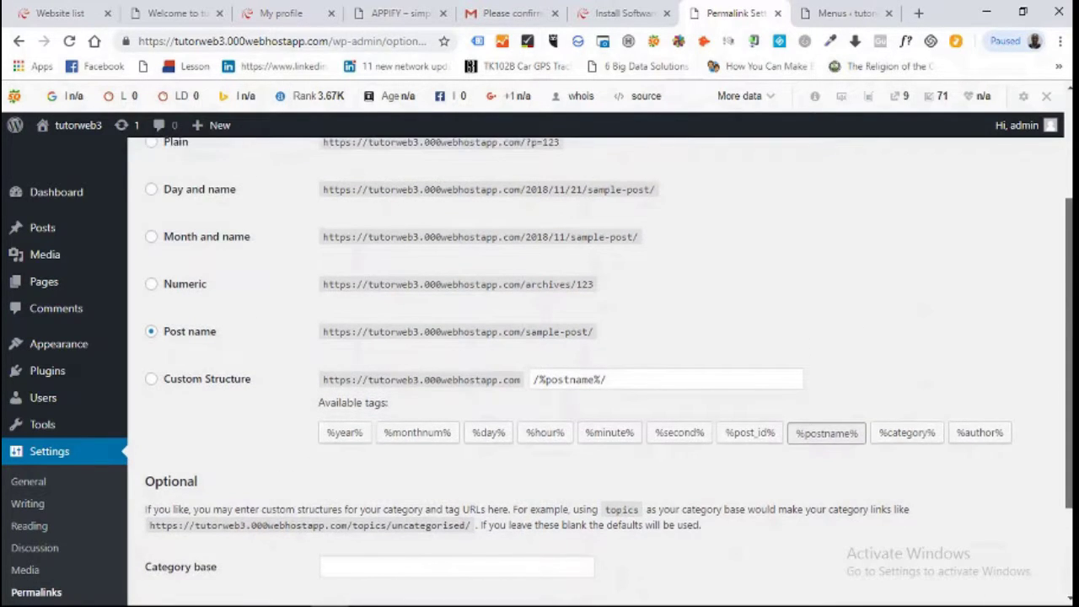
scroll(807, 336, down, 3)
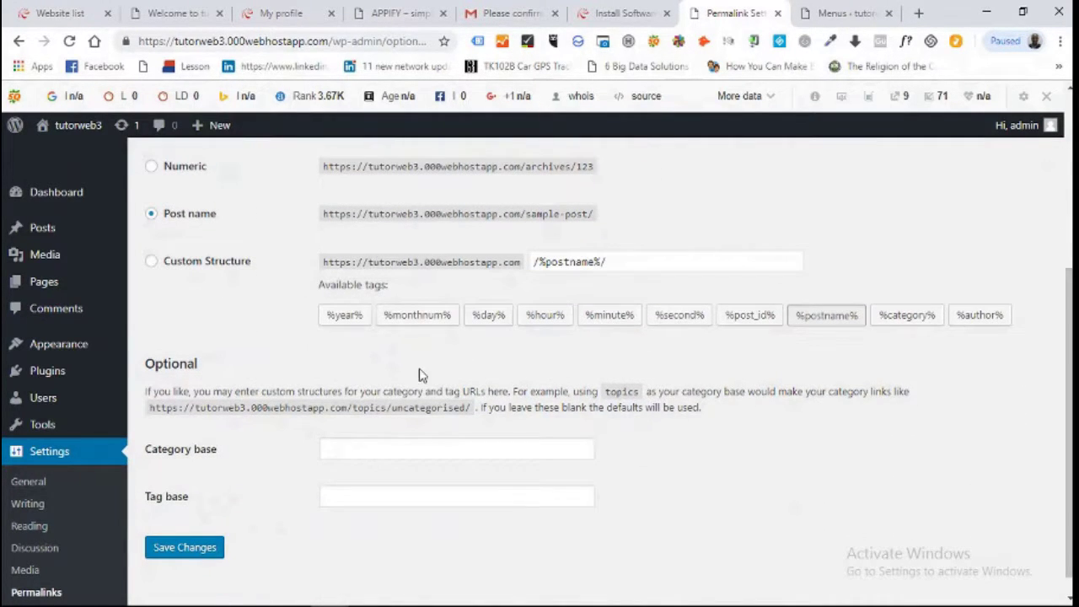
mouse_move(78, 193)
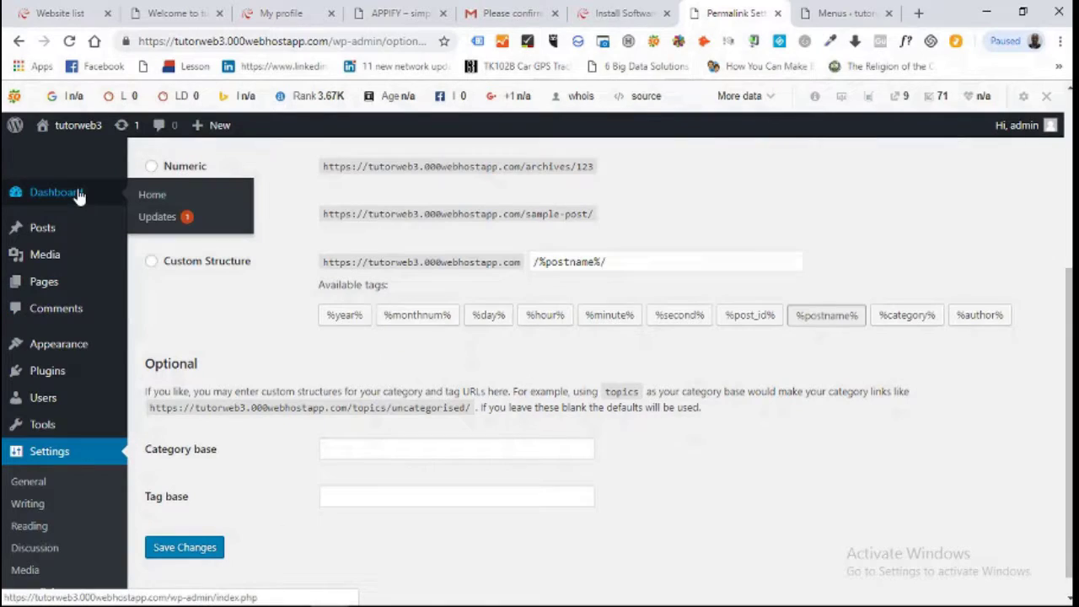